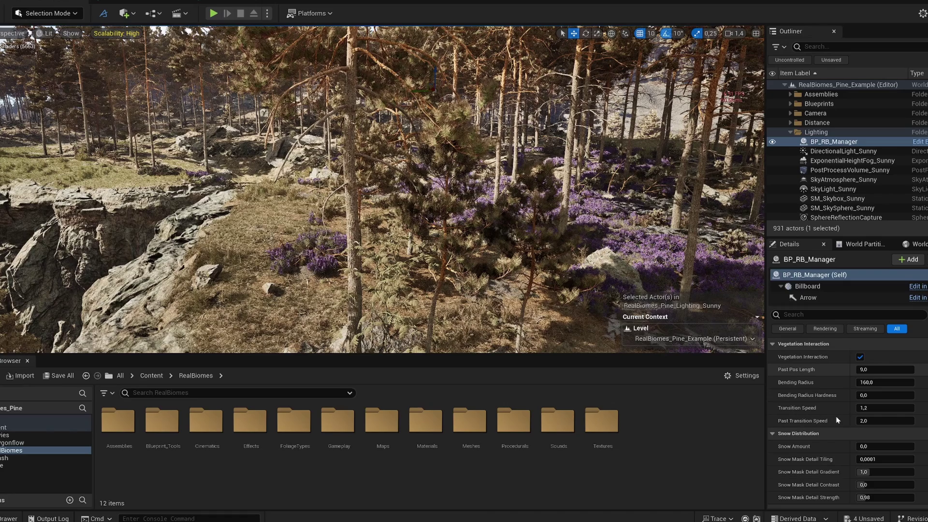
Step: Launch Play In Editor to walk through the RealBiomes_Pine forest level
scroll(831, 425, down, 2)
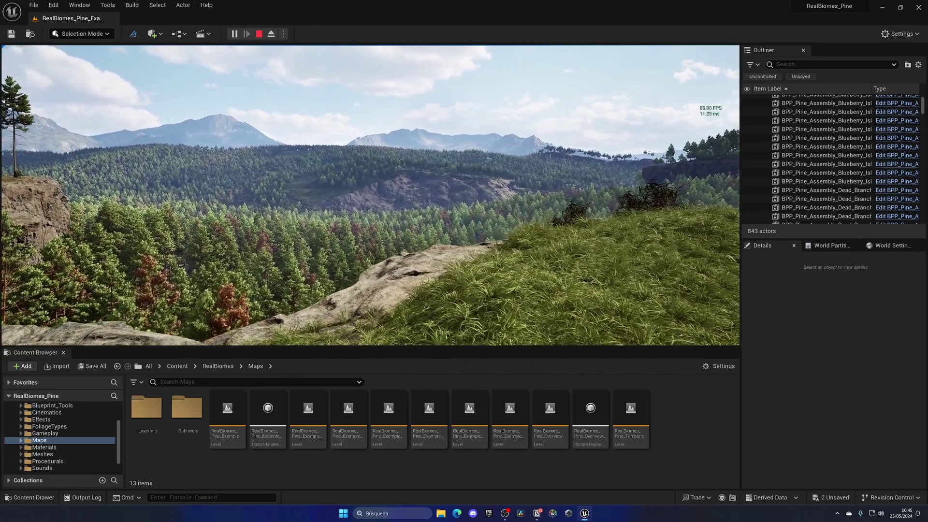
Step: Eject from the player and switch the viewport to Nanite Visualization > Triangles
key(F8)
click(492, 293)
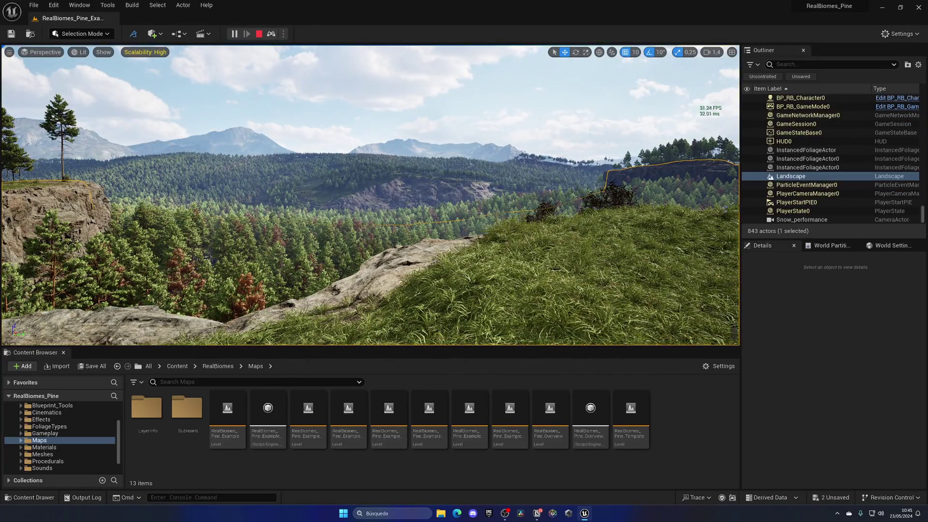
click(79, 51)
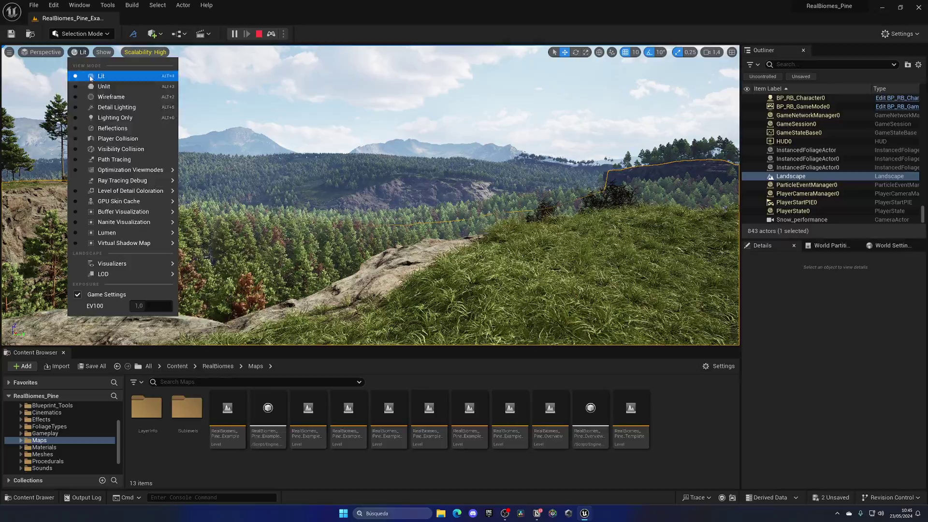
mouse_move(115, 194)
mouse_move(137, 221)
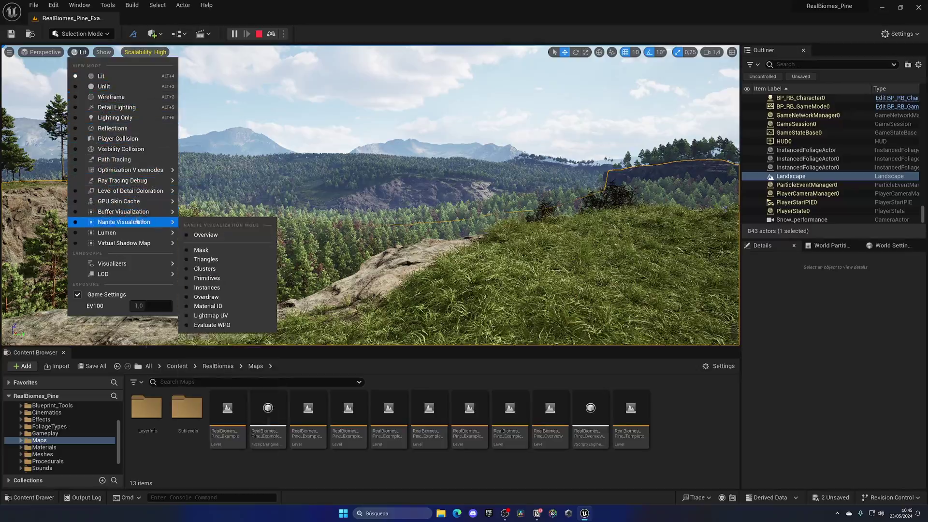
click(205, 259)
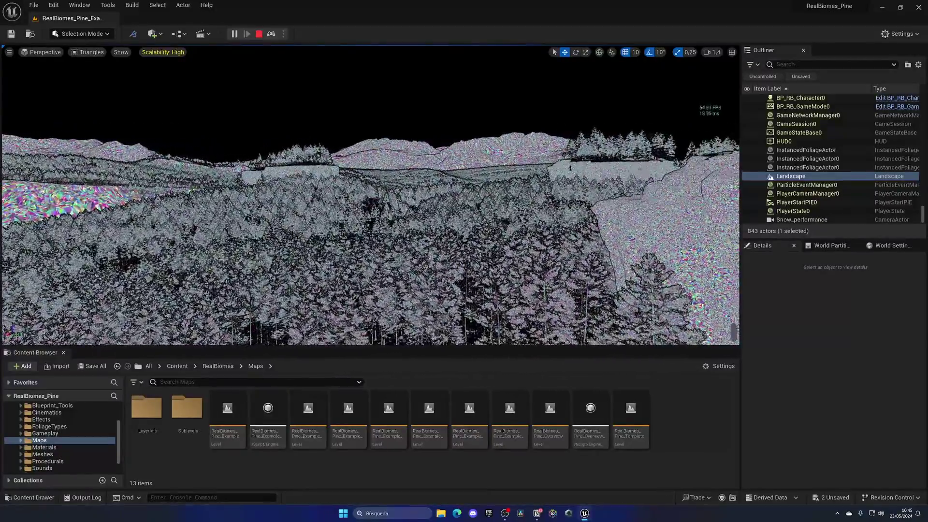
Step: Stop the play session and fly forward over the forest toward the far treeline
key(Escape)
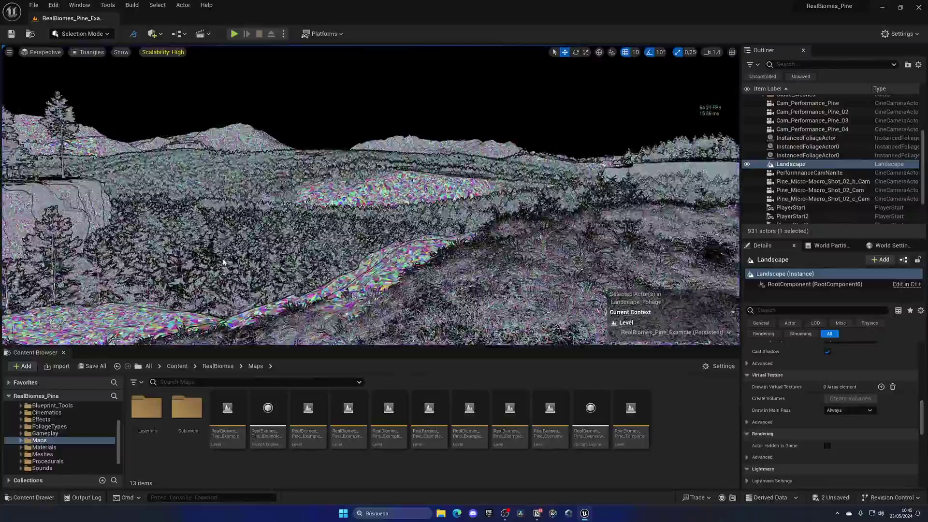
scroll(224, 262, up, 3)
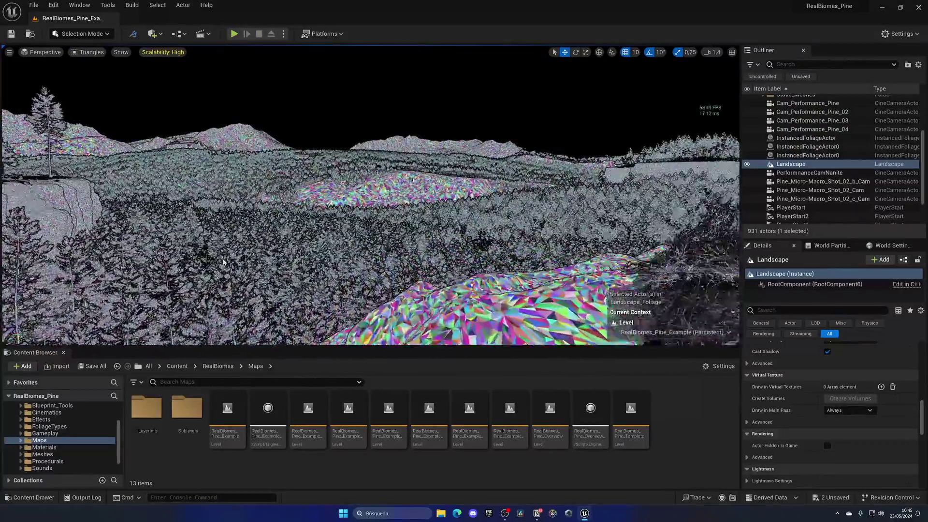
key(Up)
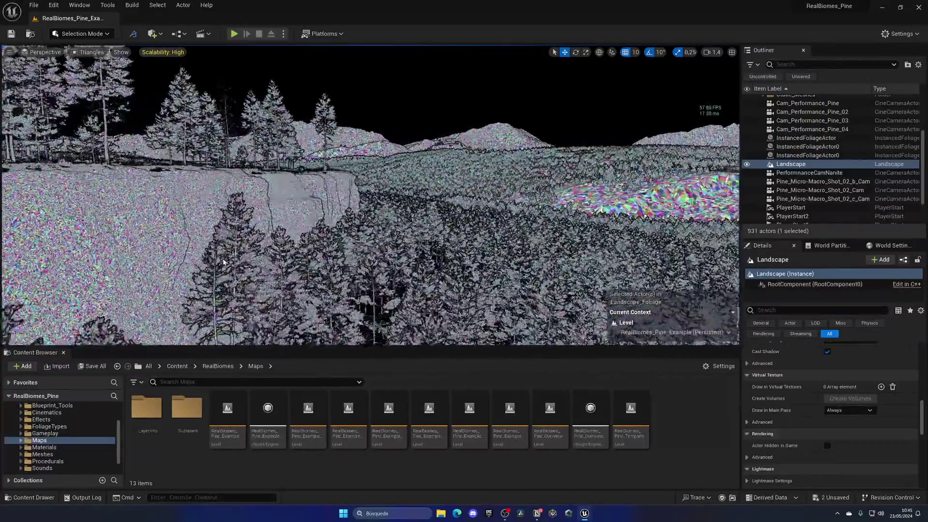
key(Up)
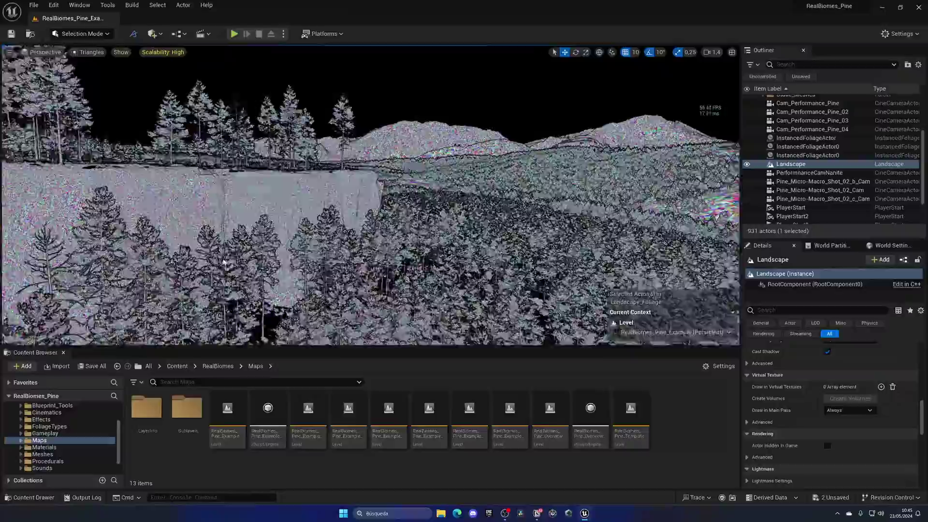
key(Up)
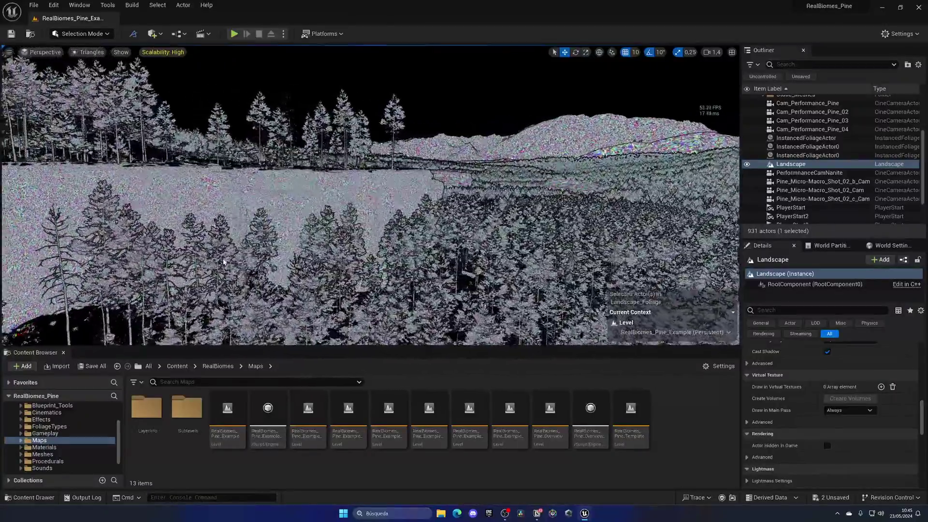
key(Up)
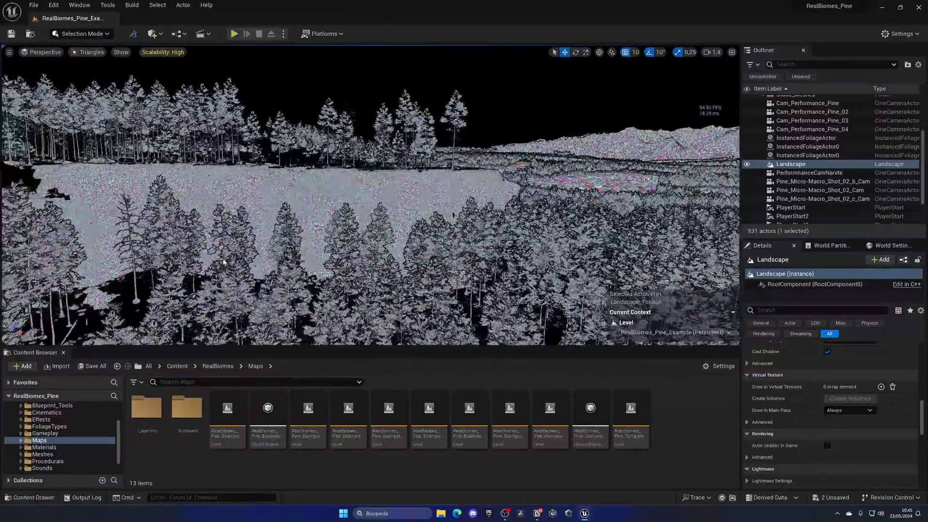
key(Up)
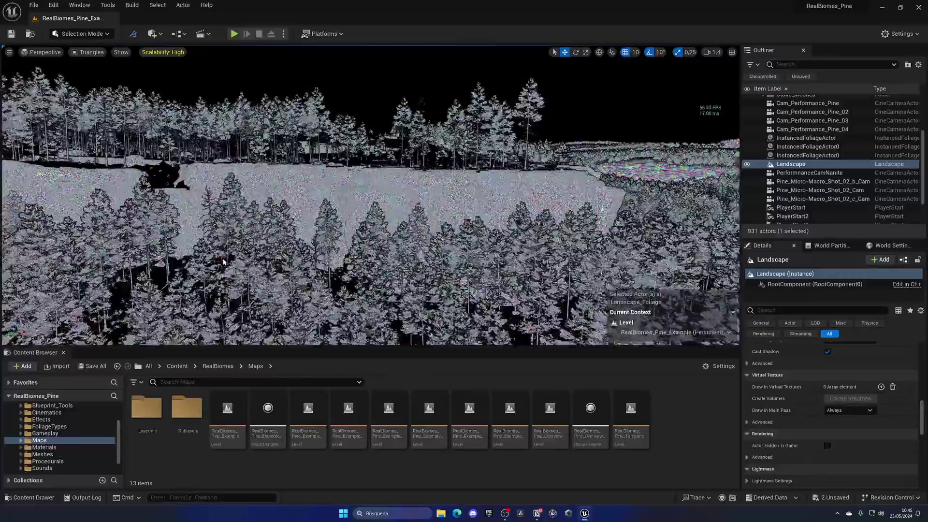
key(Up)
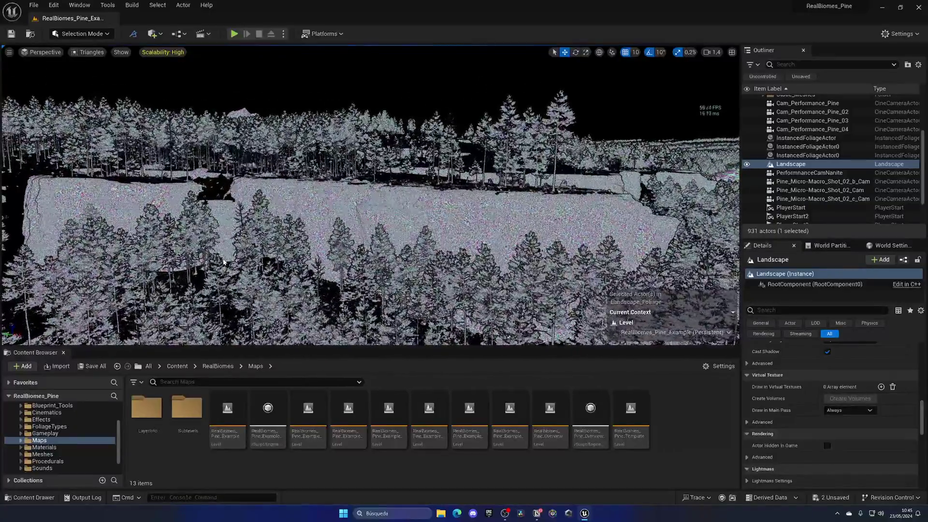
Step: Return the viewport to Lit, enable Game View (G), and fly along the forest road
click(99, 54)
click(92, 68)
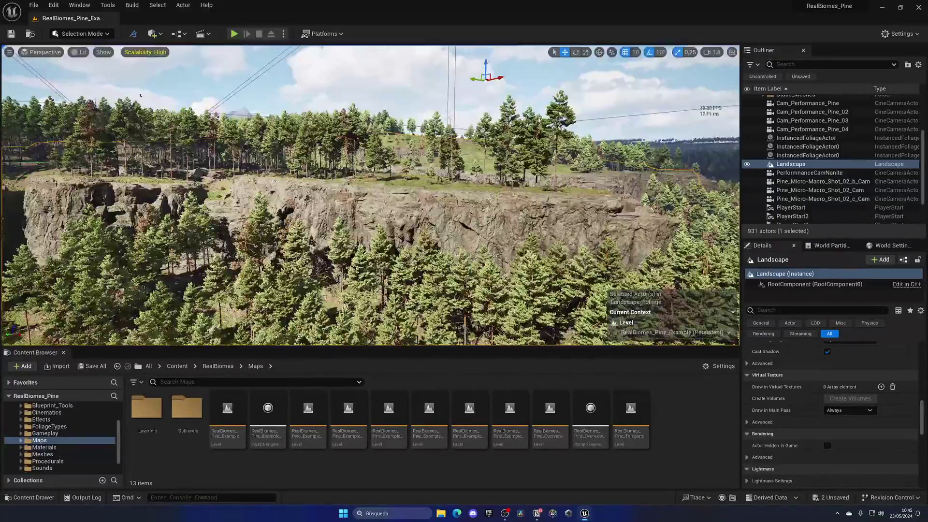
right_drag(177, 131, 145, 148)
key(g)
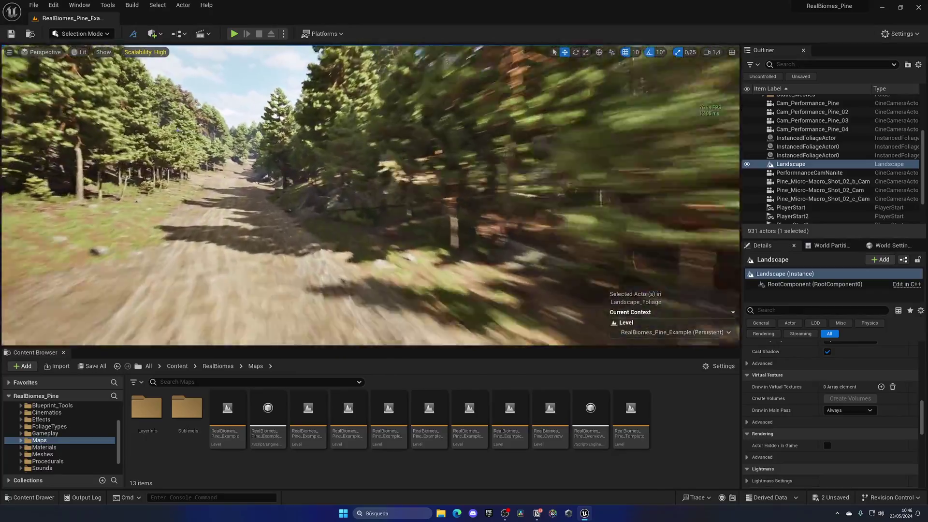
right_drag(179, 129, 177, 129)
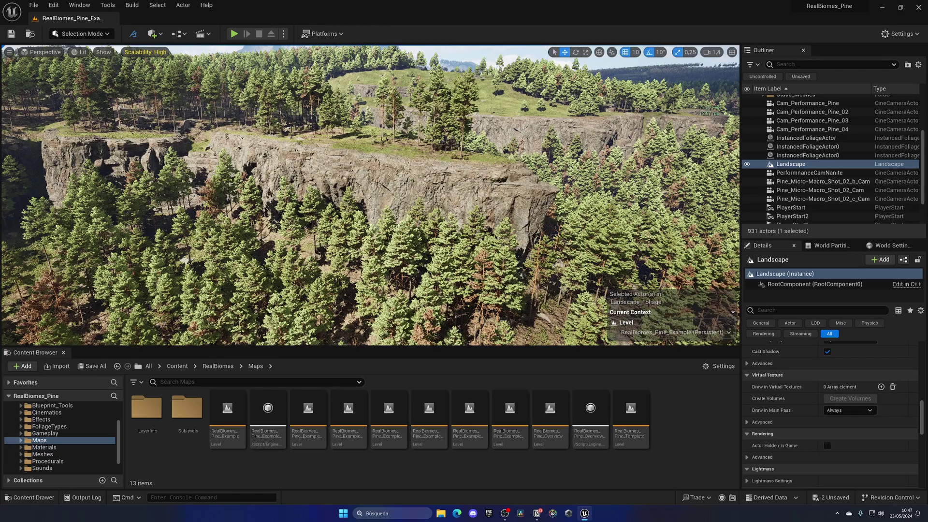
Step: Select the cliff piece SM_cliff_taiga_large_wall_228 and dolly in and out on it
click(324, 170)
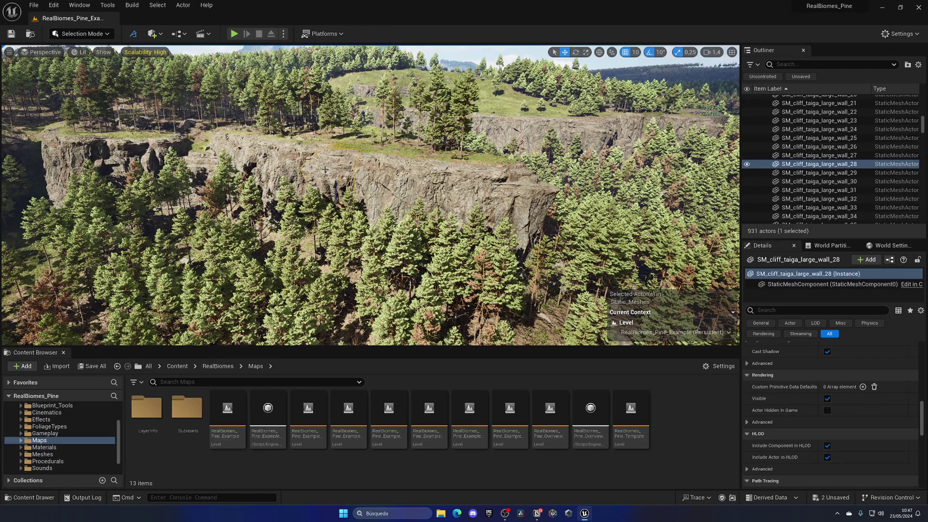
click(415, 174)
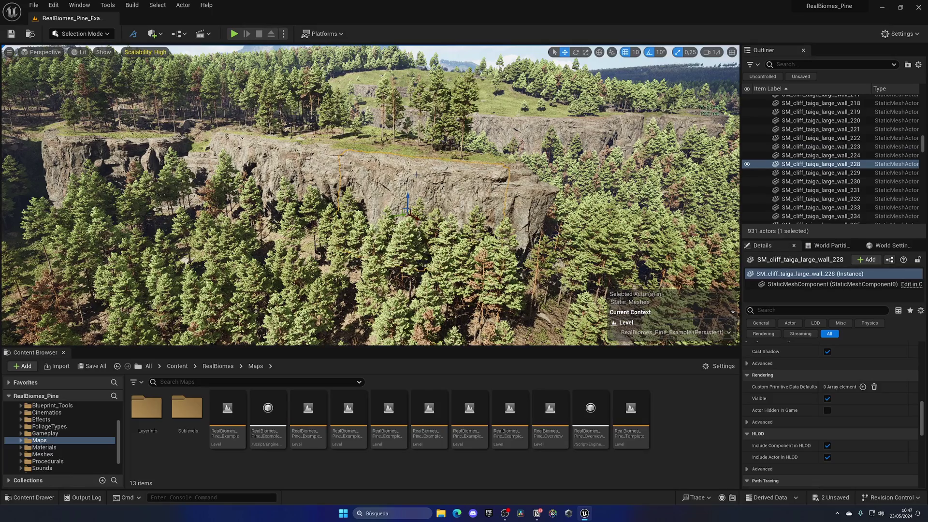
scroll(416, 174, up, 10)
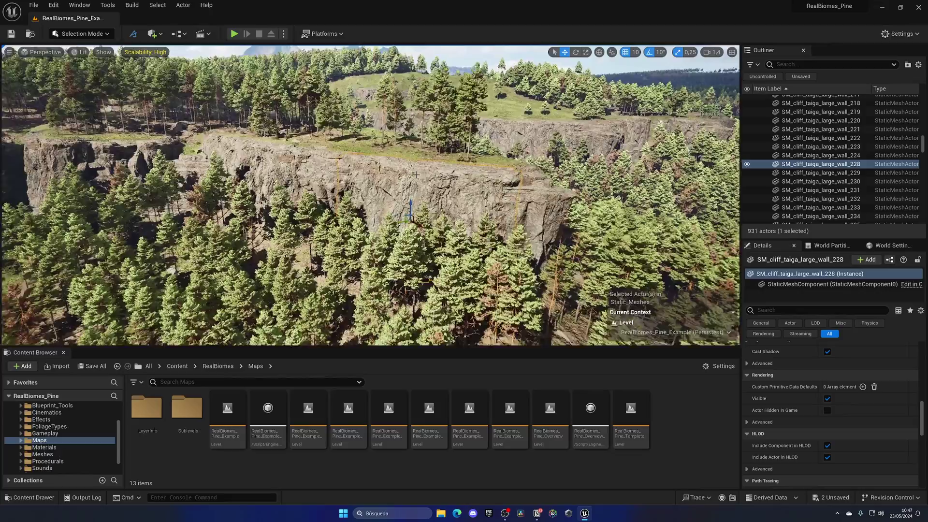
scroll(416, 174, up, 5)
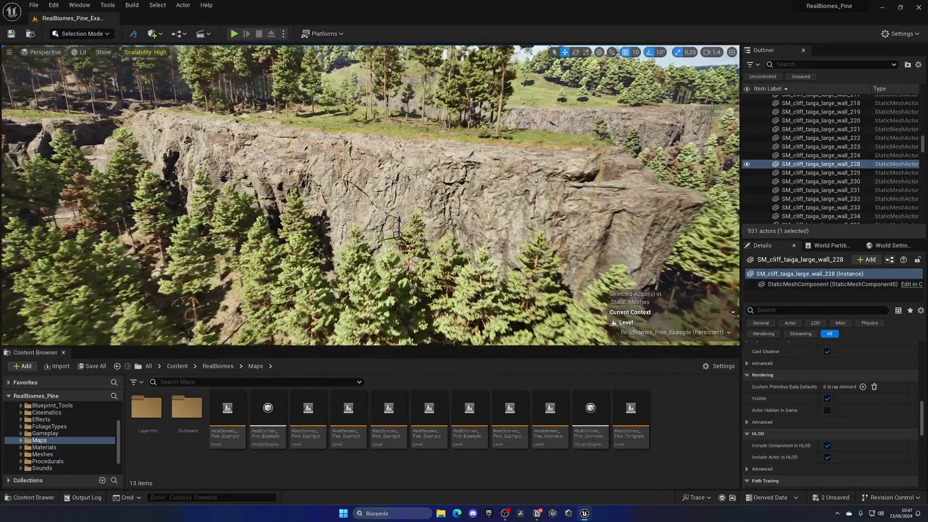
scroll(415, 175, down, 5)
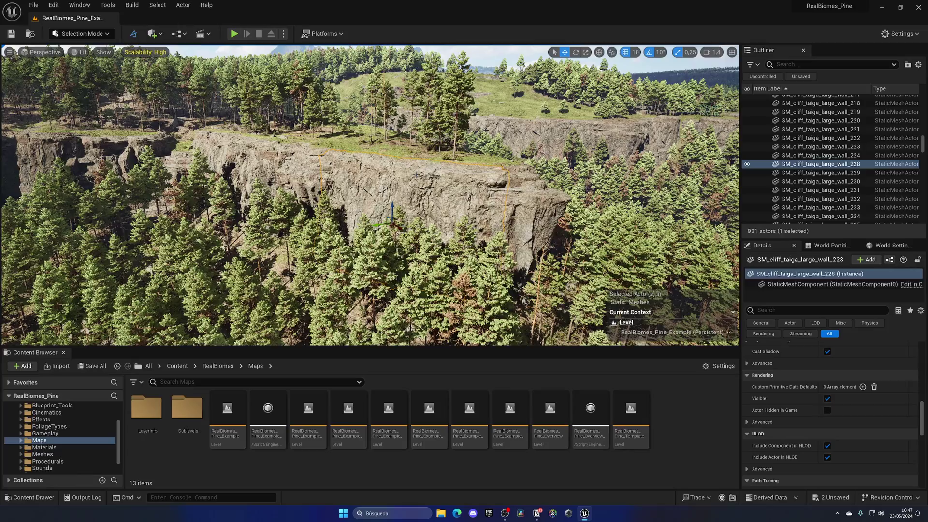
Step: Fly sideways around the cliff wall to view it from the side
key(d)
right_drag(416, 175, 416, 175)
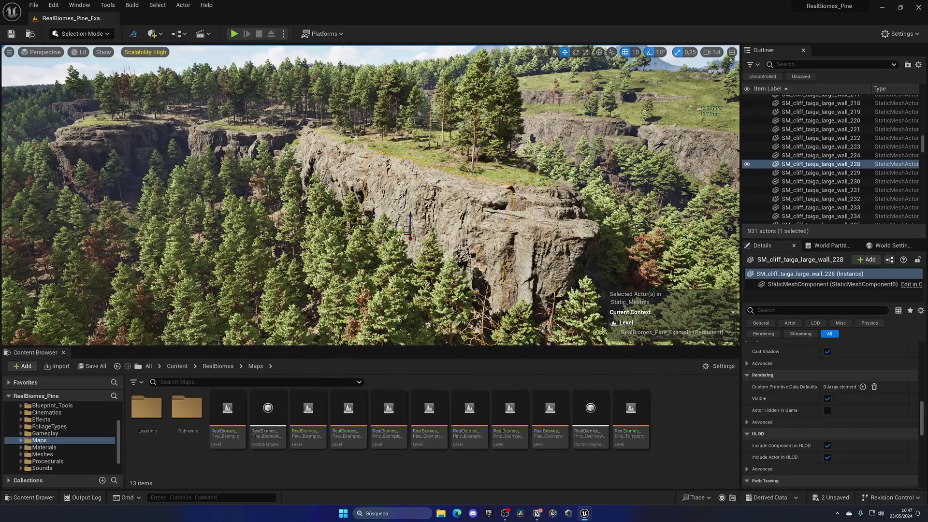
scroll(888, 134, up, 10)
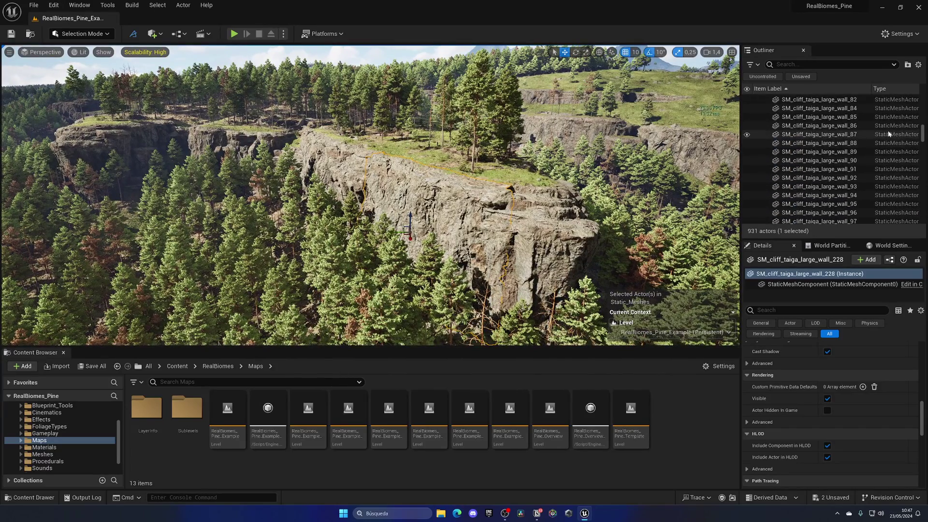
scroll(888, 133, up, 8)
click(763, 169)
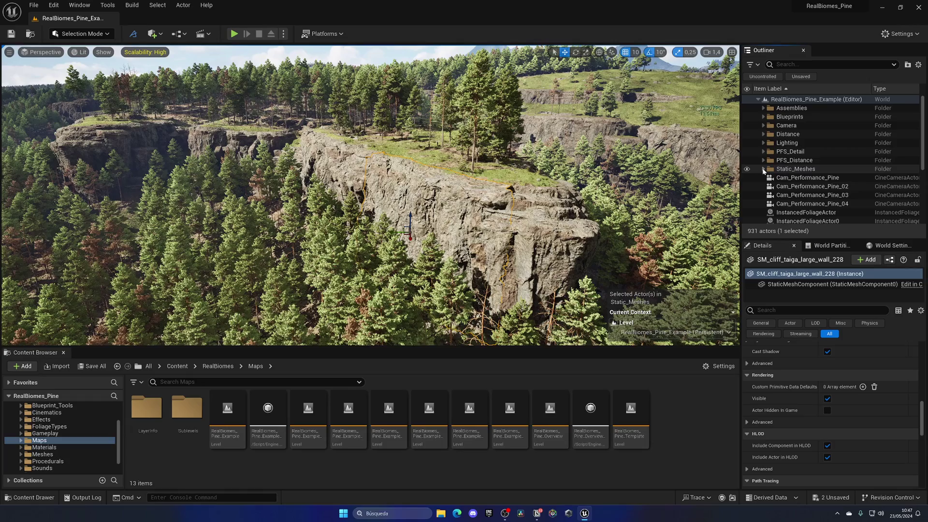
click(764, 142)
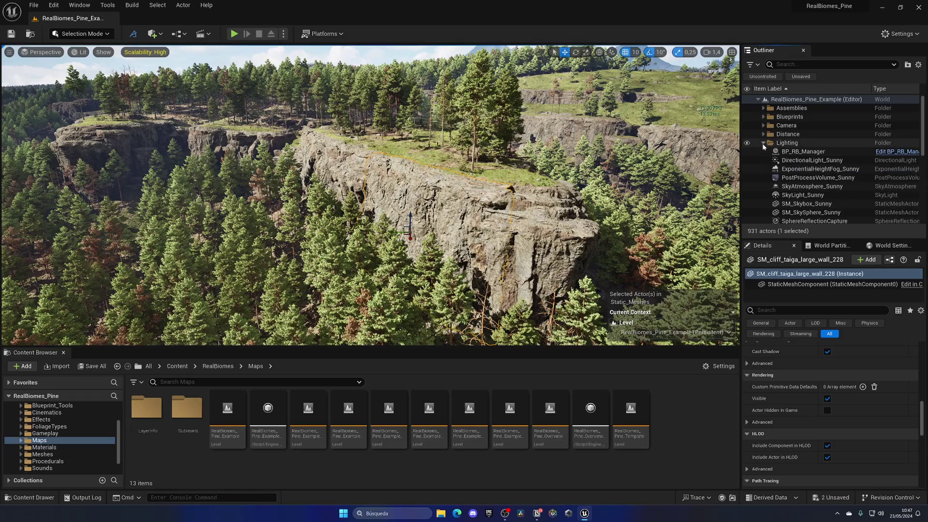
click(802, 151)
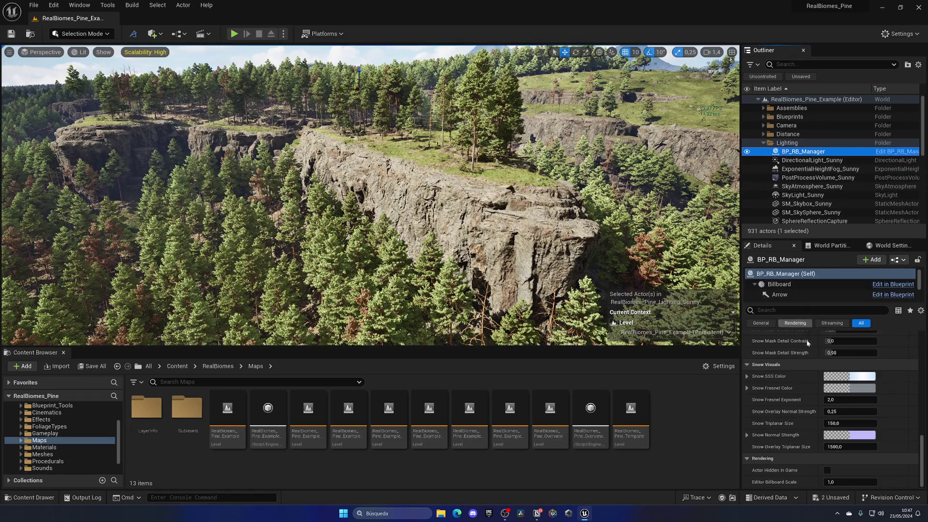
scroll(804, 356, up, 10)
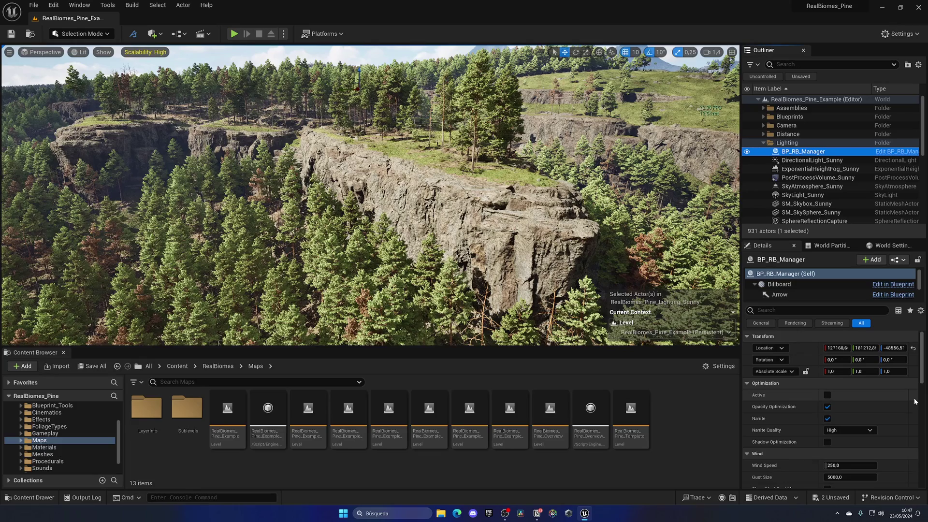
scroll(904, 398, down, 2)
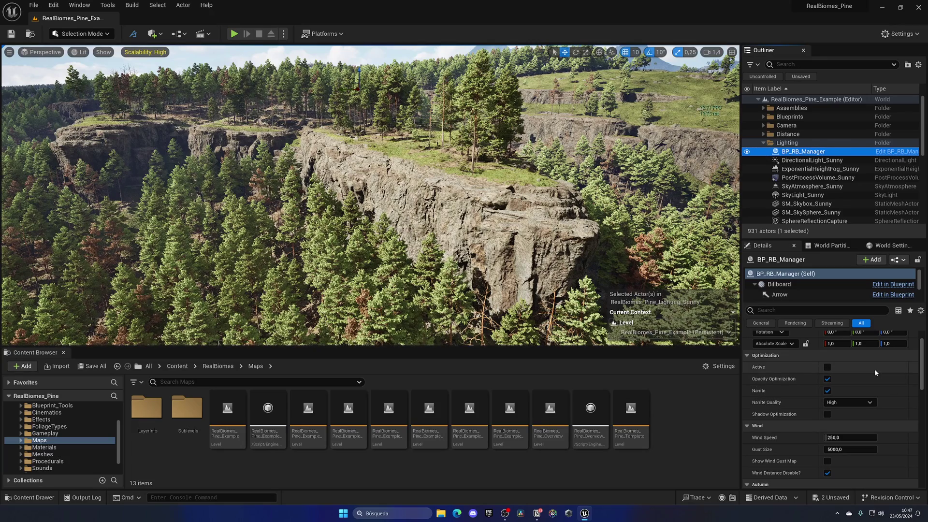
mouse_move(763, 370)
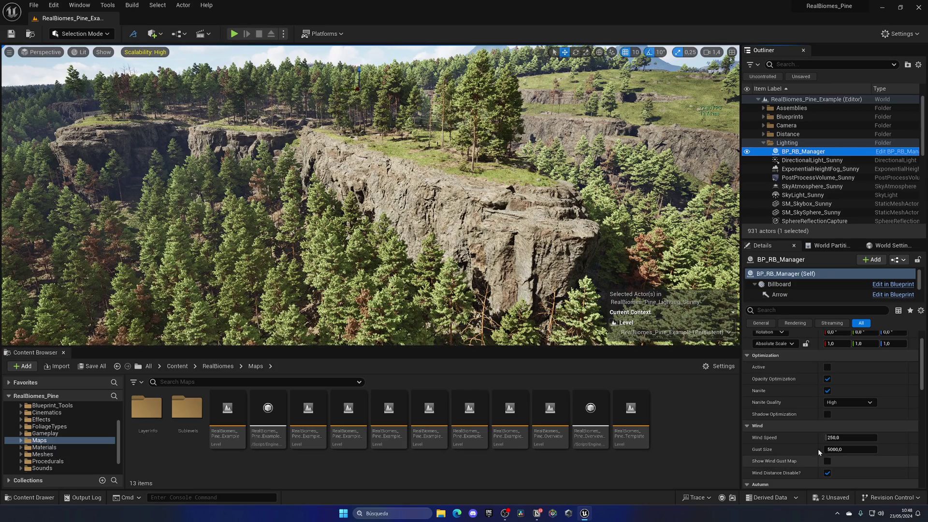
click(865, 405)
click(865, 405)
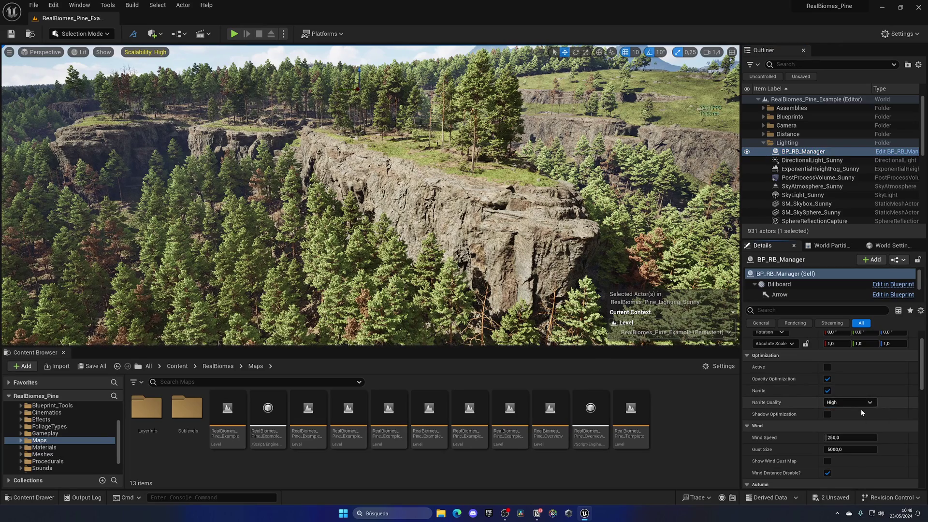
Step: Fly the camera forward and down among the pine trees
scroll(883, 409, down, 2)
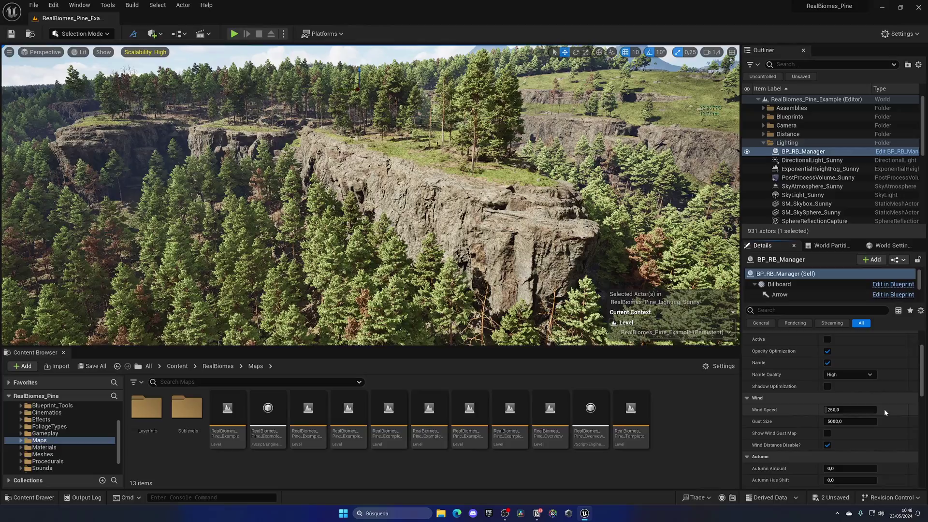
key(w)
right_drag(547, 208, 547, 193)
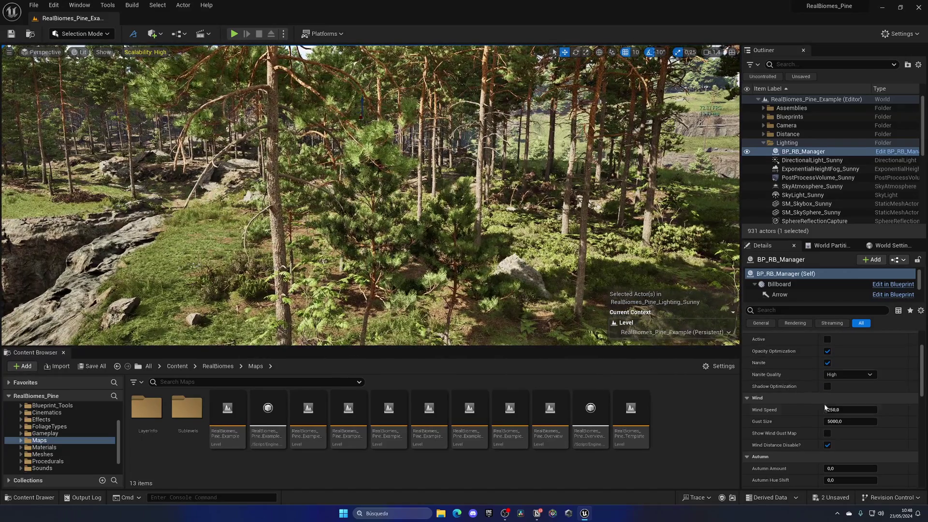
Step: Preview a higher Wind Speed, then reset it to its default 250,0
drag(835, 410, 850, 409)
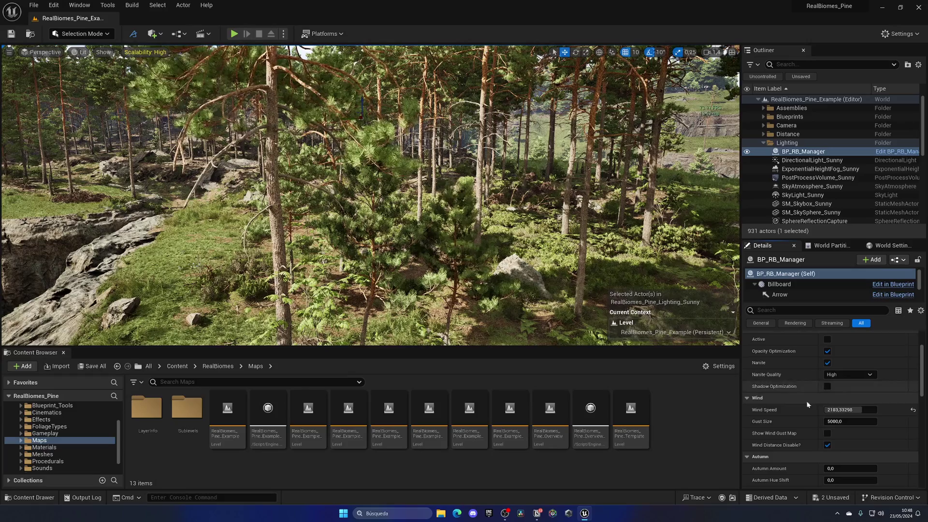
click(912, 410)
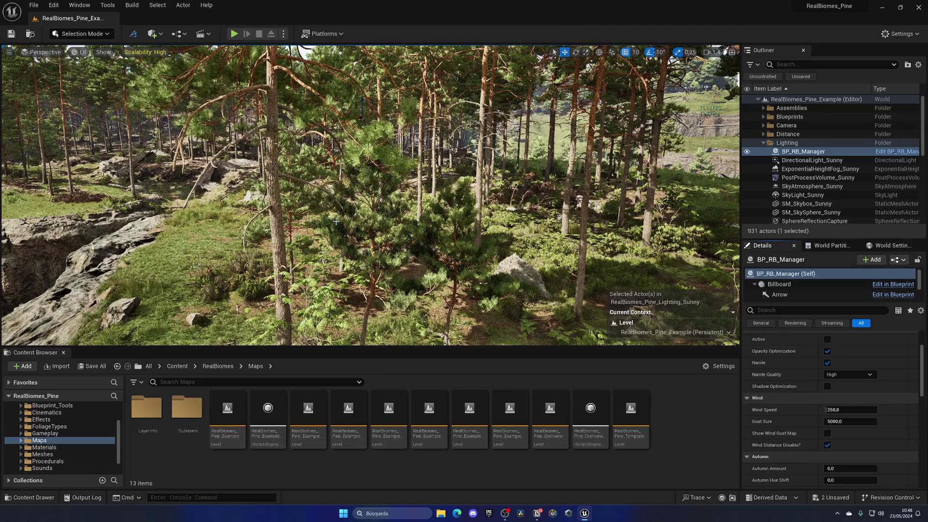
scroll(840, 391, down, 3)
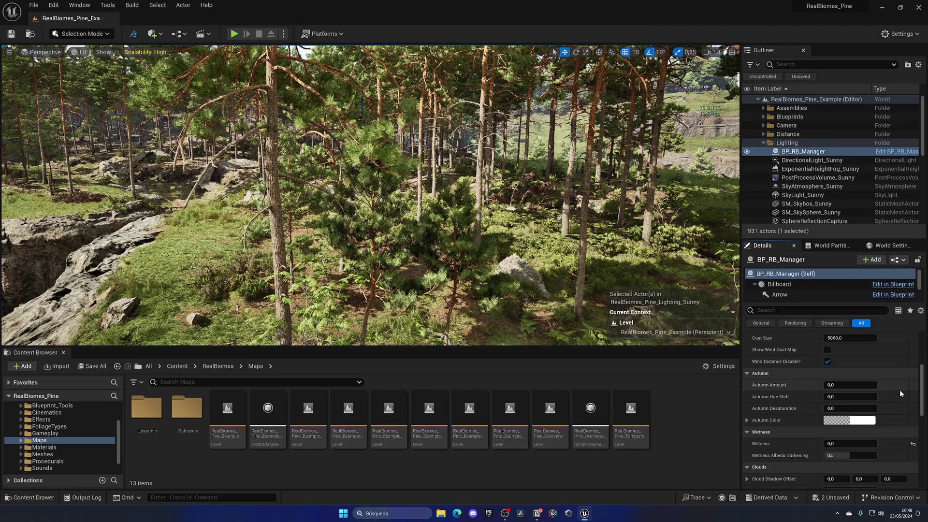
Step: Search the Content Browser for 'rb_sno' and open the MF_RB_Snow material function
scroll(900, 390, down, 10)
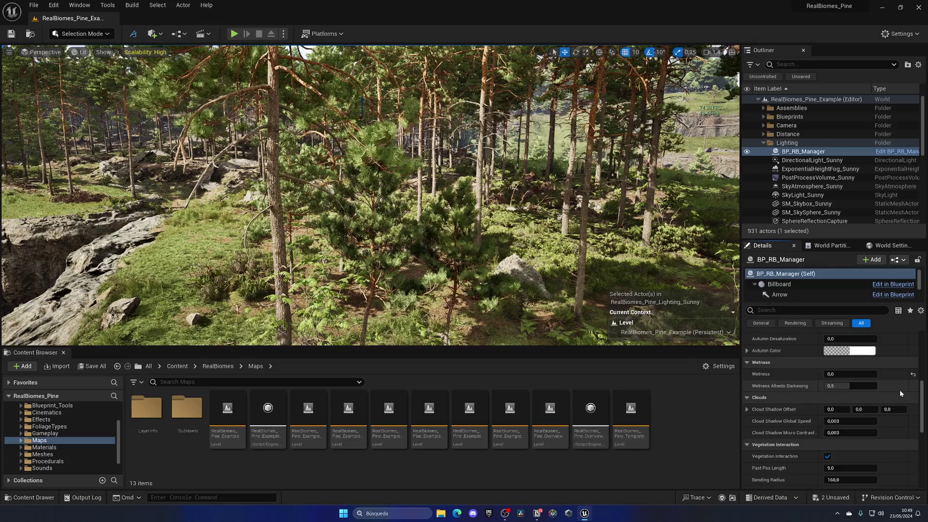
scroll(900, 393, down, 3)
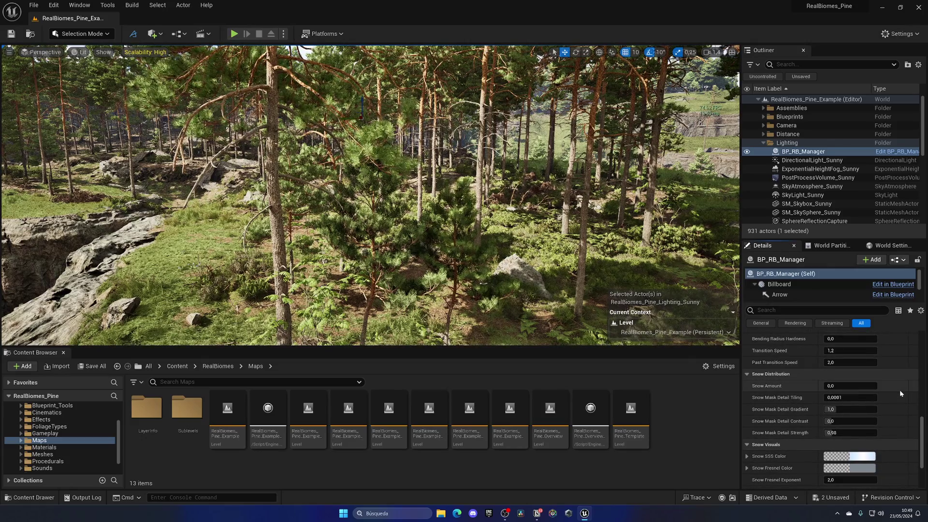
scroll(901, 392, up, 6)
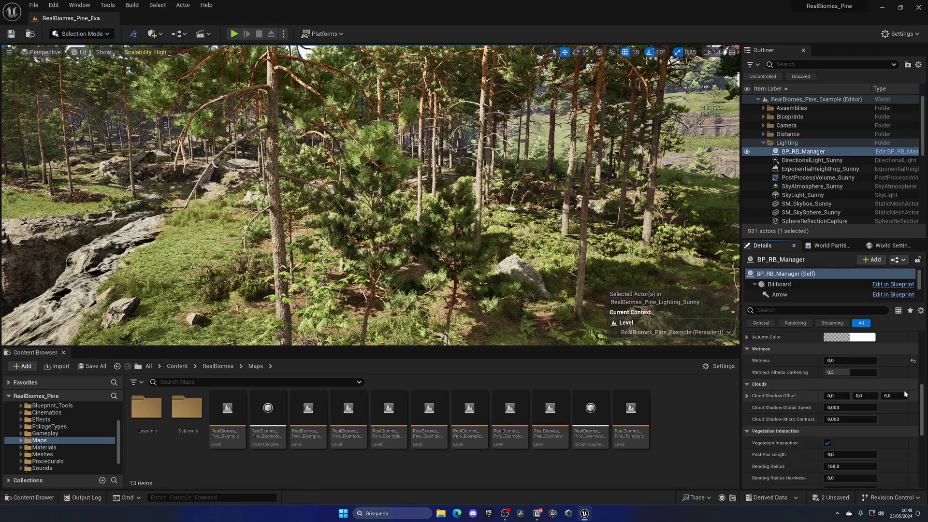
scroll(903, 394, up, 1)
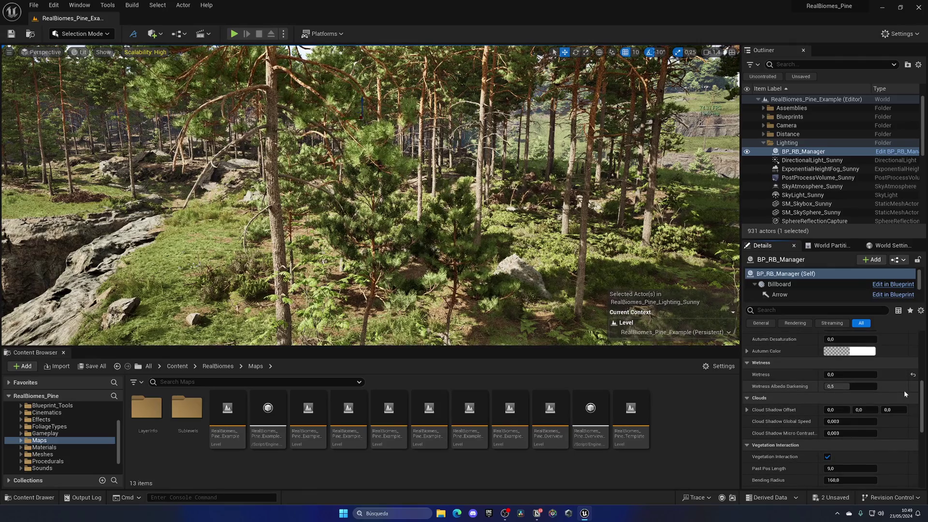
scroll(904, 394, down, 3)
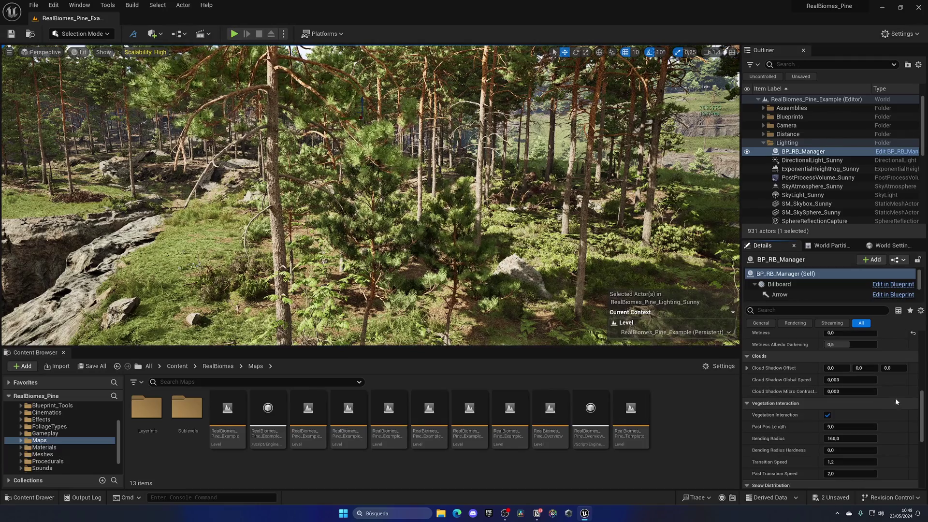
scroll(896, 395, down, 2)
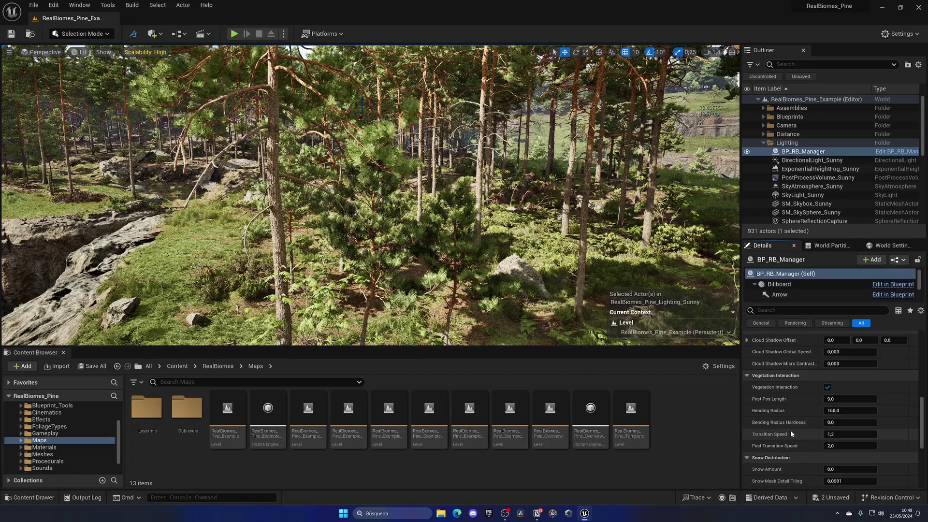
scroll(790, 434, down, 3)
scroll(790, 431, down, 3)
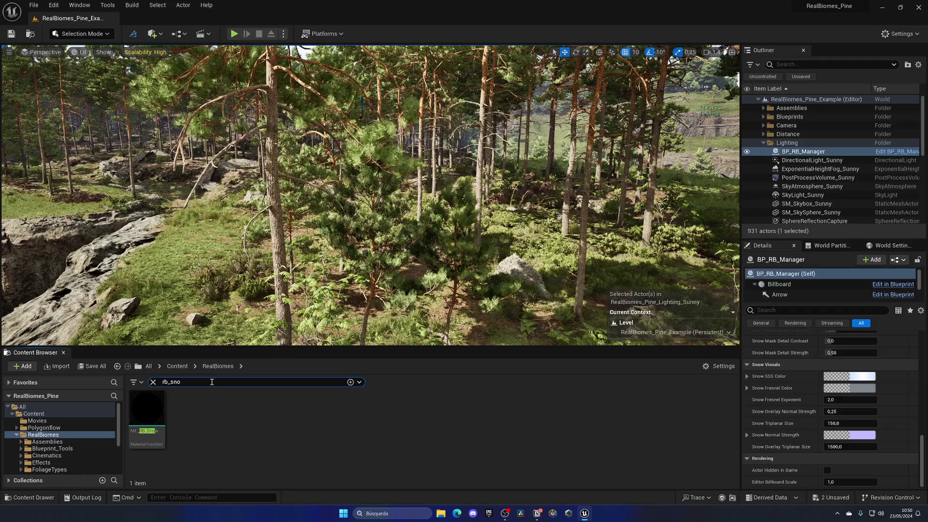
click(205, 402)
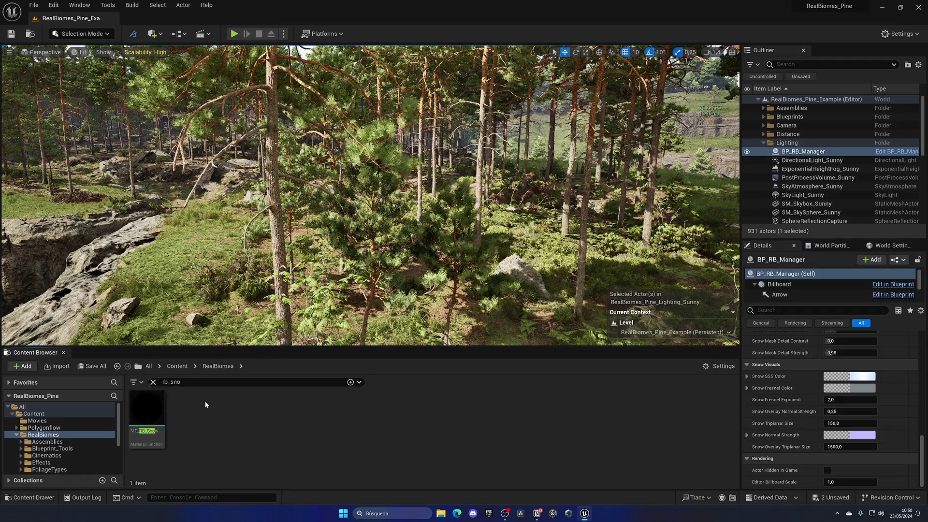
double_click(147, 410)
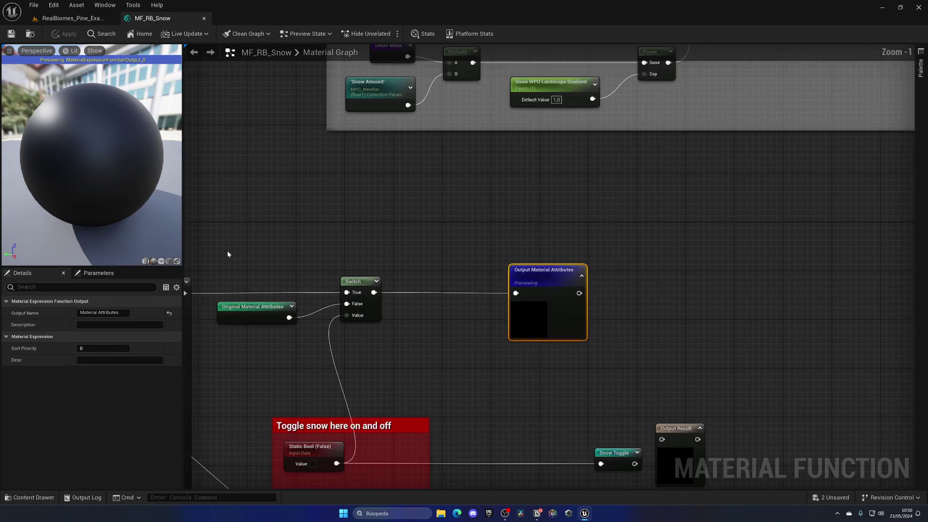
Step: Set the 'Toggle snow' Static Bool to True, apply it, and go back to the level
scroll(227, 254, down, 3)
right_drag(329, 311, 396, 248)
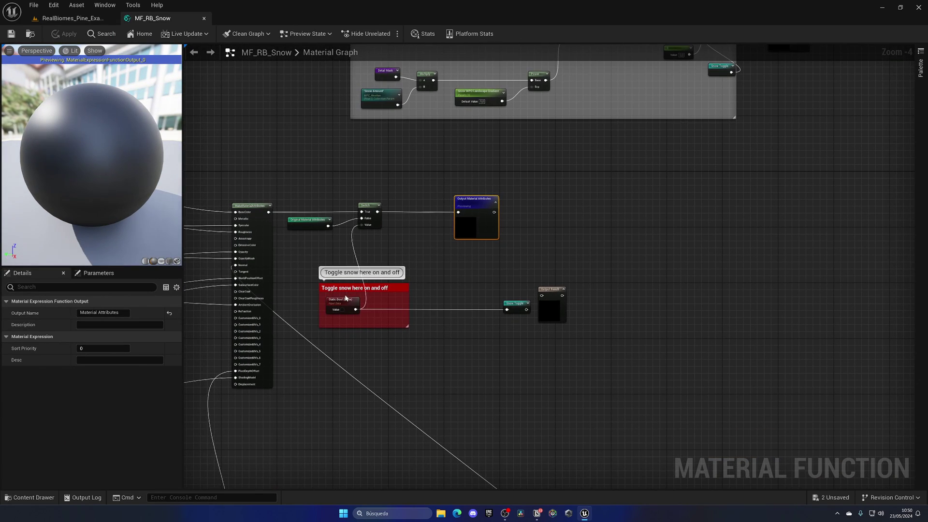
scroll(346, 298, up, 4)
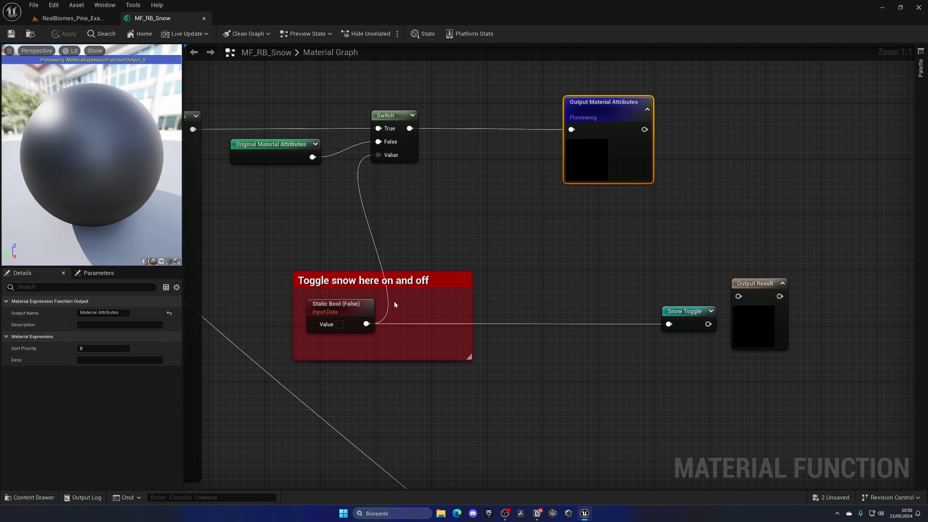
click(340, 324)
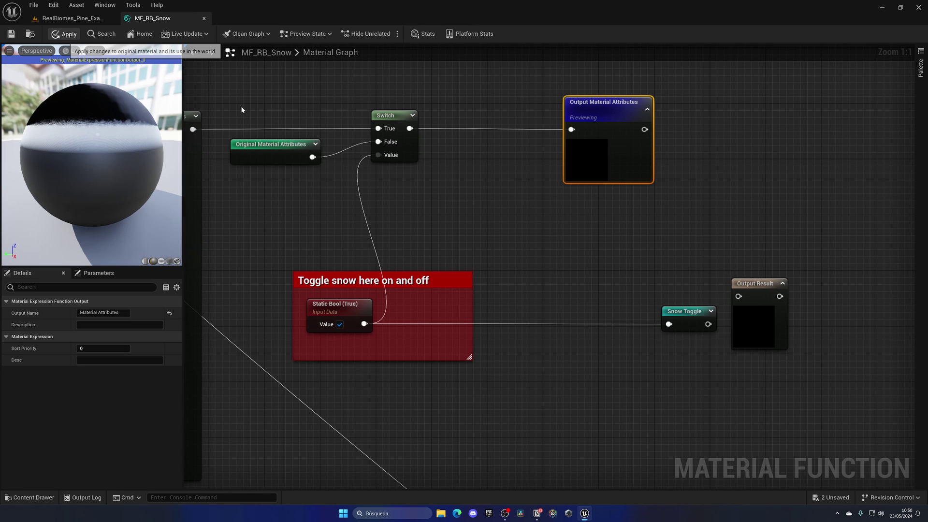
click(64, 34)
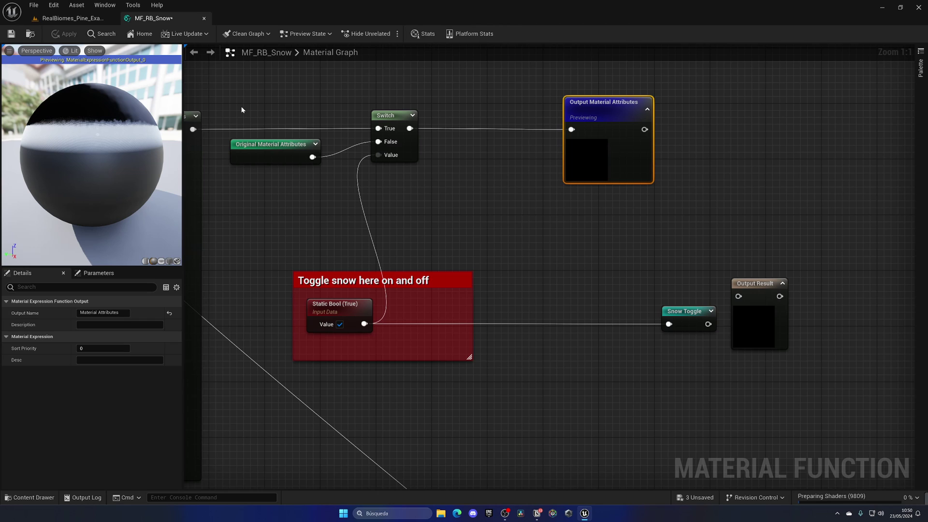
click(89, 18)
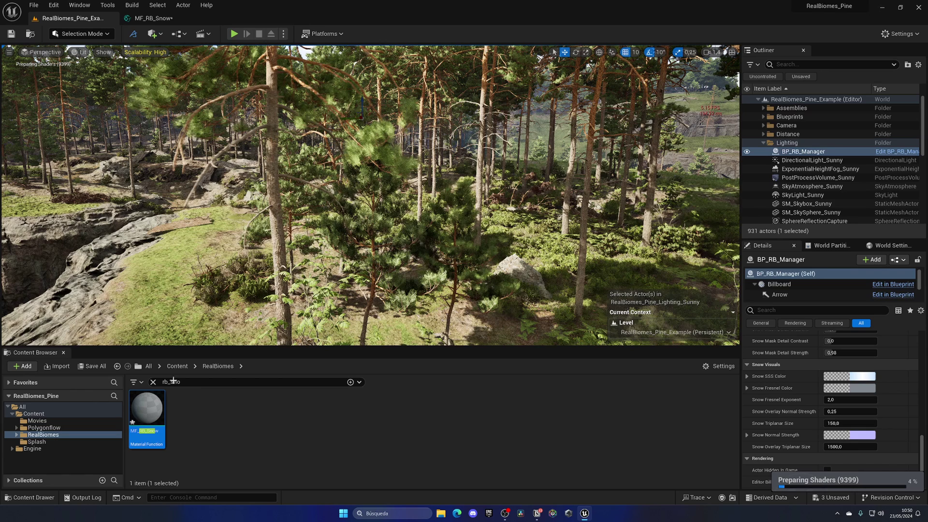
Step: Search 'rb_aut', open MF_RB_Autumn, set its Autumn switch default to True, return to the level
drag(183, 382, 170, 382)
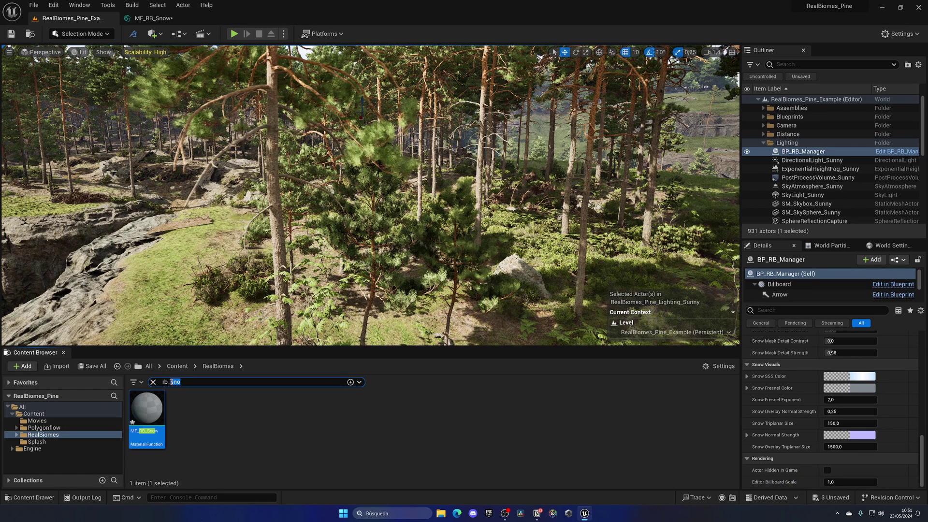
text(aut)
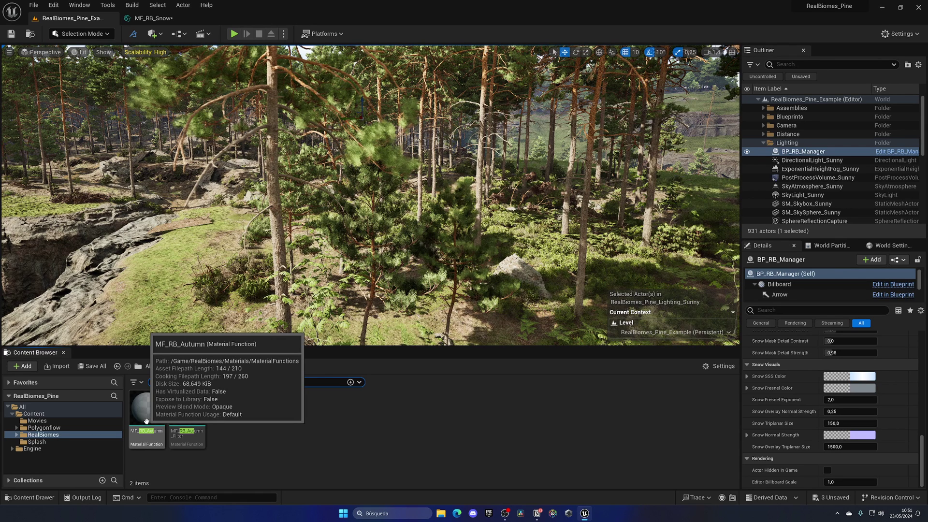
double_click(146, 415)
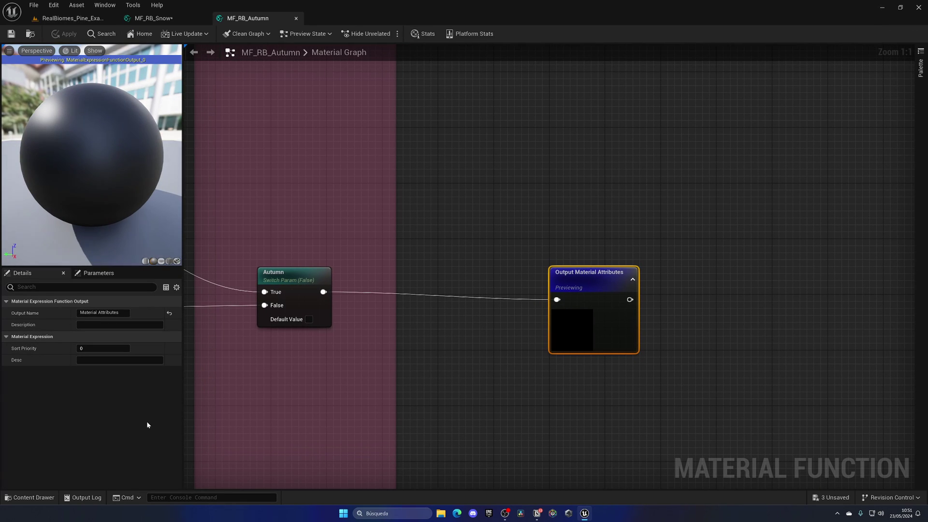
right_drag(317, 369, 364, 355)
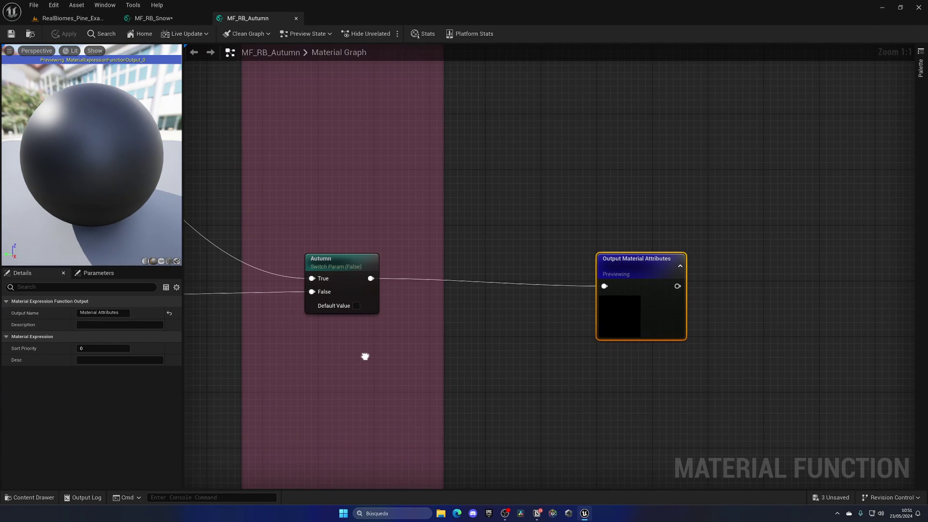
click(356, 305)
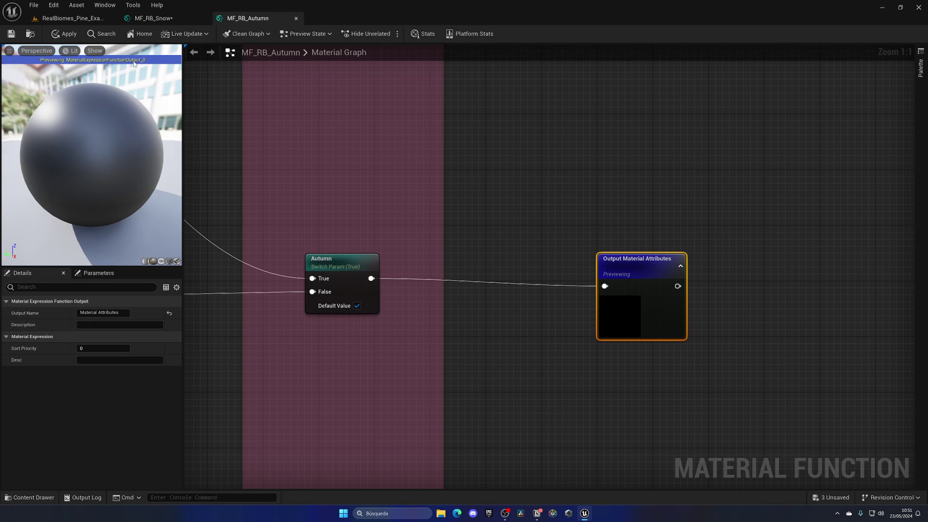
click(83, 25)
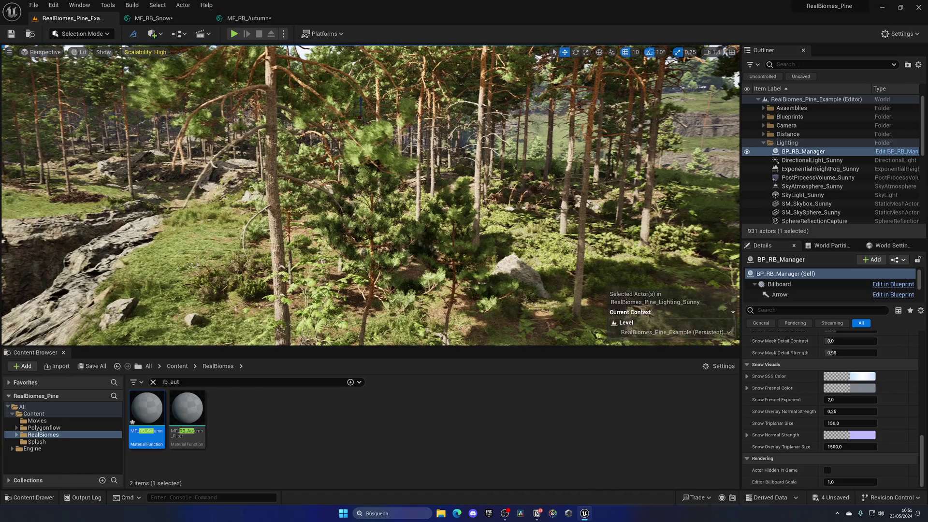
Step: Raise BP_RB_Manager's Autumn Amount to about 1.05 and look around the autumn-coloured forest
right_drag(290, 187, 309, 188)
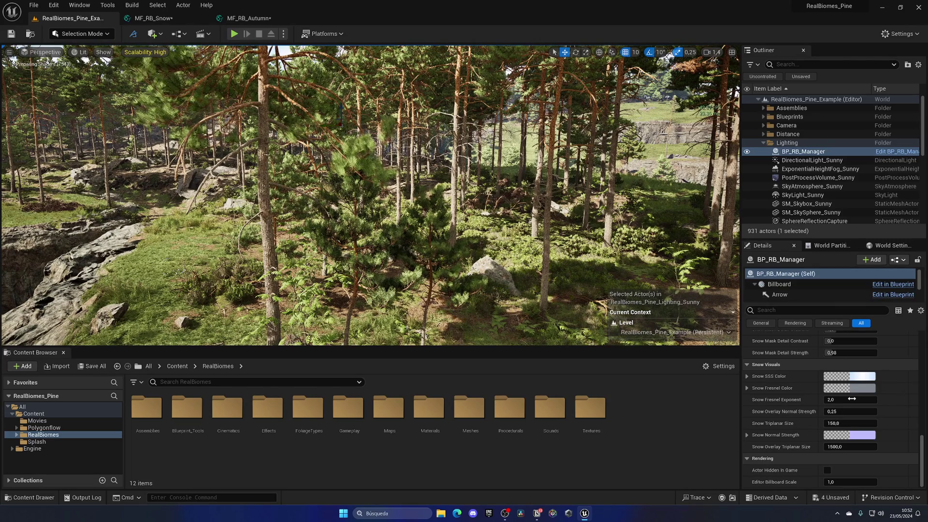
scroll(870, 401, up, 3)
scroll(890, 399, up, 5)
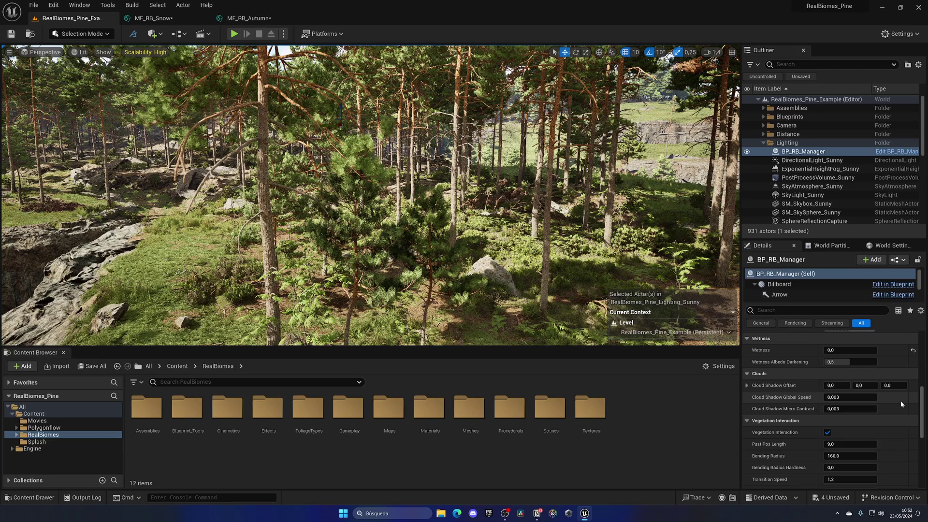
scroll(901, 404, up, 2)
scroll(899, 411, up, 1)
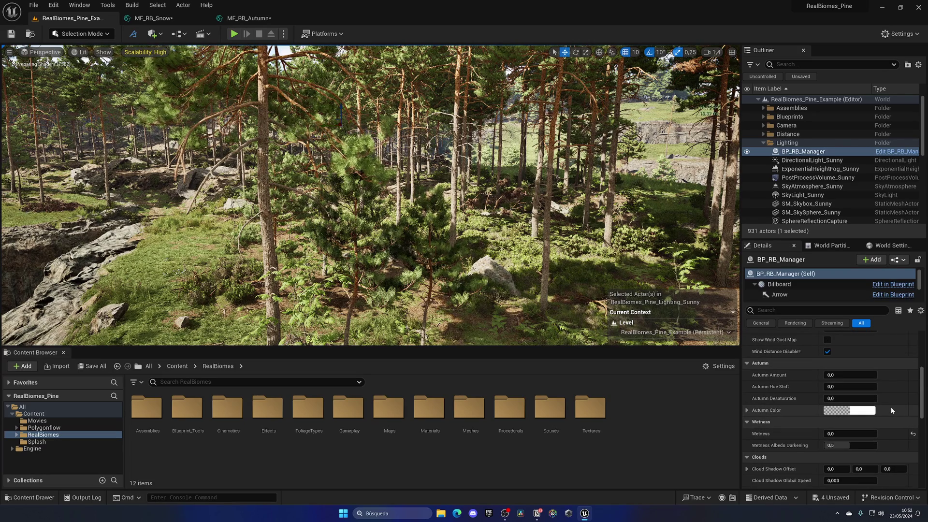
drag(848, 376, 855, 377)
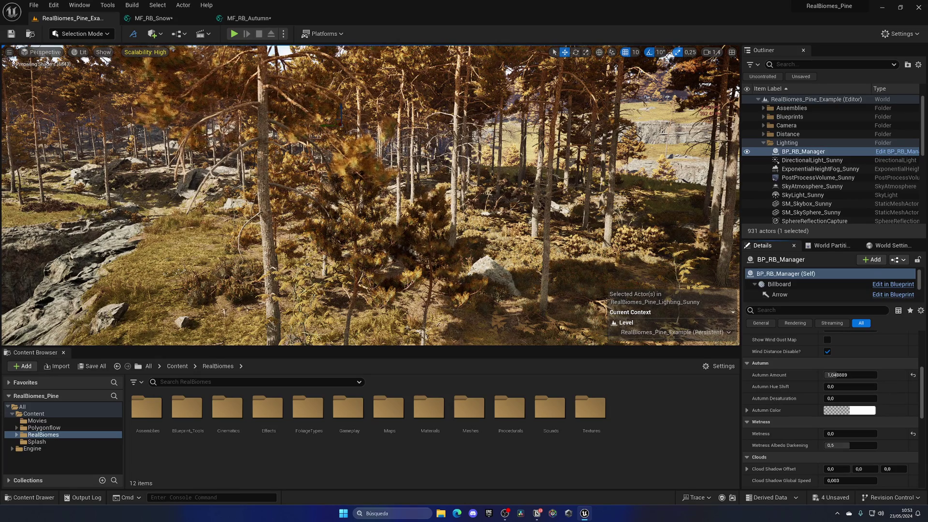
mouse_move(370, 195)
right_down()
mouse_move(384, 194)
mouse_move(372, 194)
right_up()
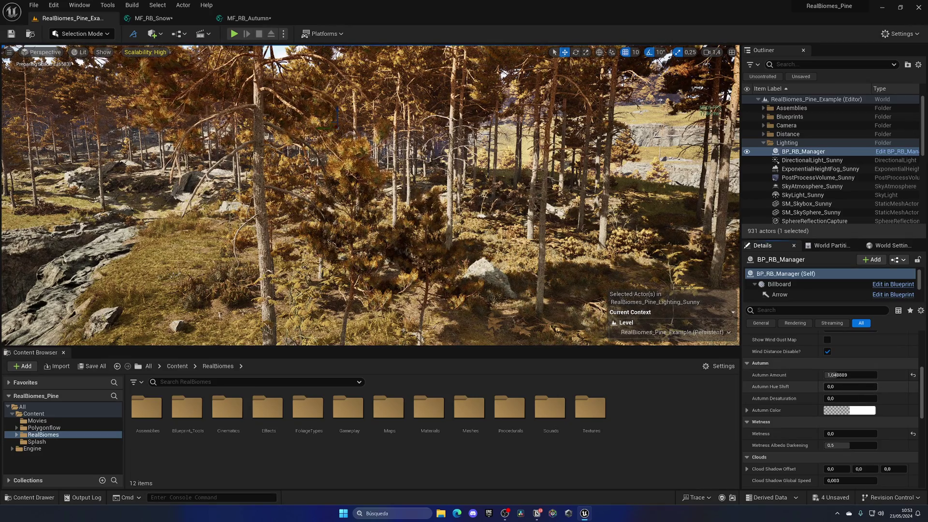
Step: Try Autumn Hue Shift, then set Autumn Desaturation to 0.786667 and fly over the forest
drag(832, 387, 858, 387)
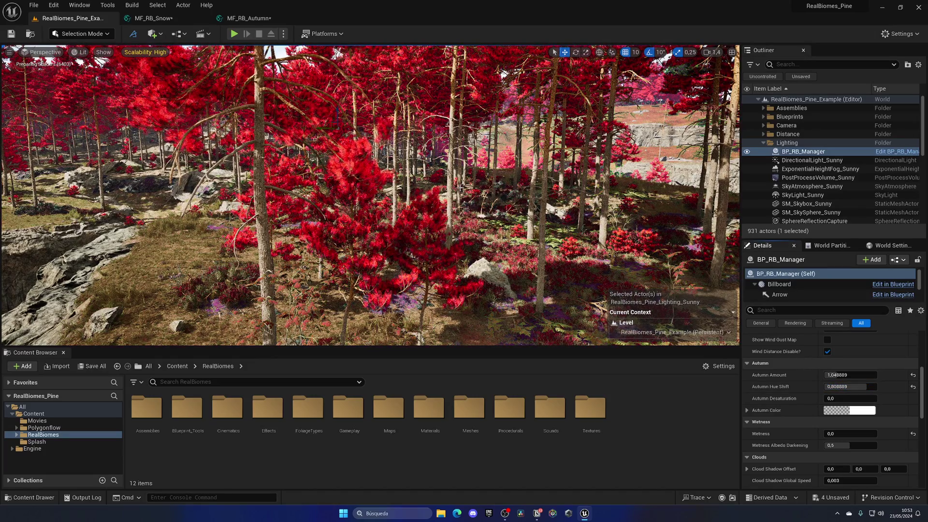
right_drag(371, 195, 273, 205)
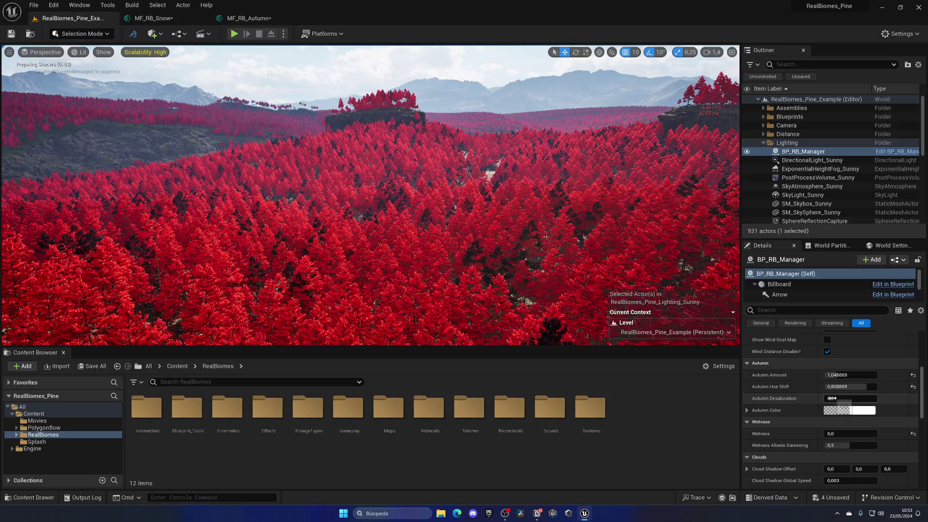
mouse_move(831, 399)
mouse_down()
mouse_move(863, 398)
mouse_move(824, 386)
mouse_up()
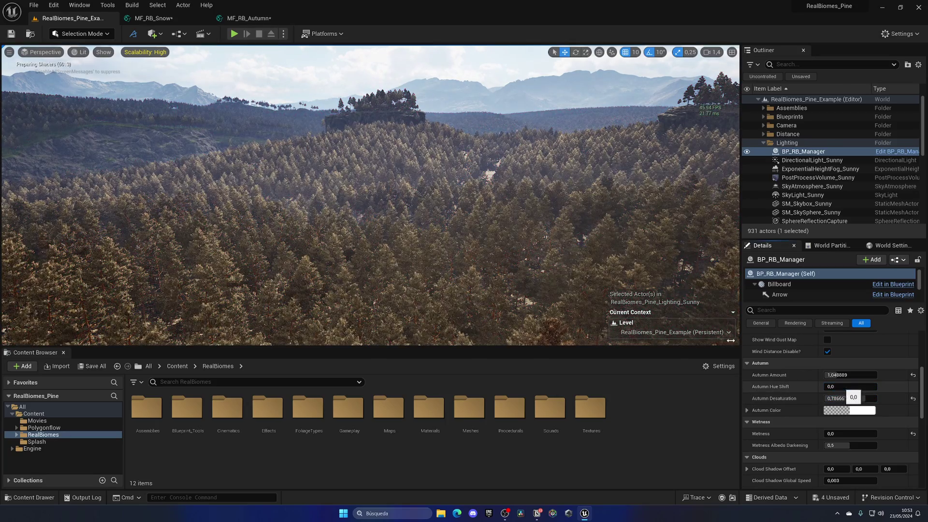
right_drag(589, 177, 715, 181)
key(w)
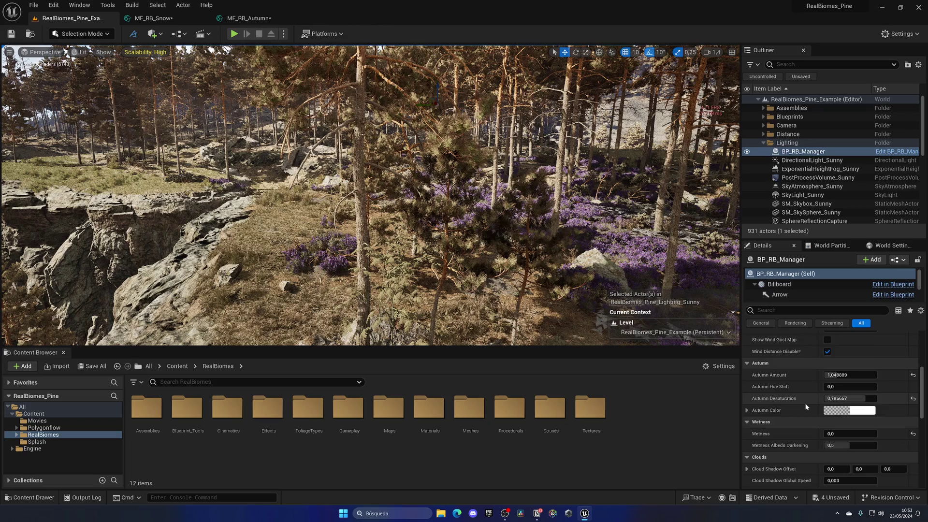
Step: Set Snow Amount under Snow Distribution to about 1.27 and view the snowy cliffs and pines
scroll(805, 407, down, 1)
scroll(805, 407, down, 3)
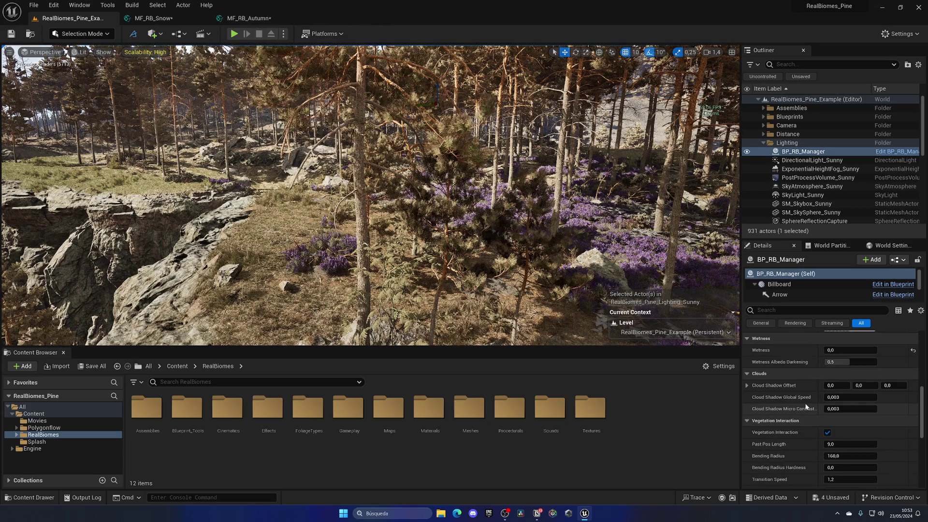
scroll(806, 407, down, 2)
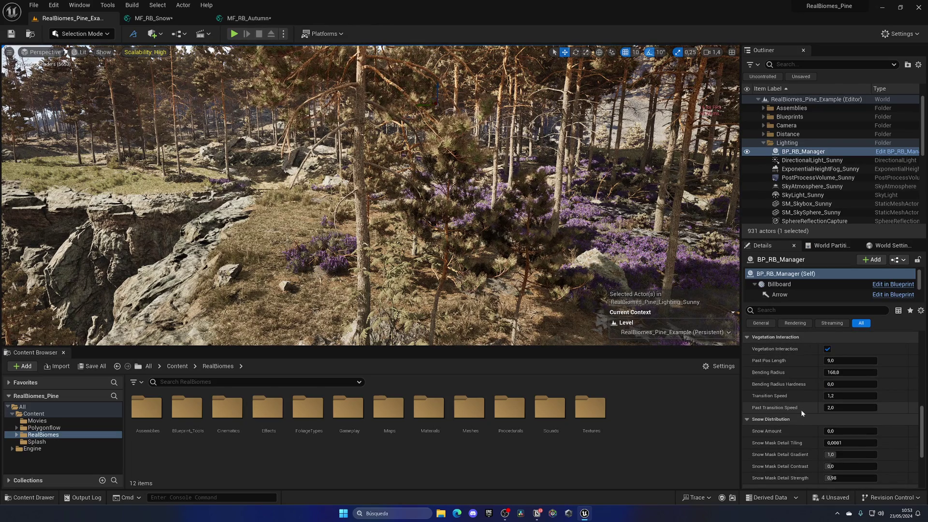
scroll(801, 410, down, 1)
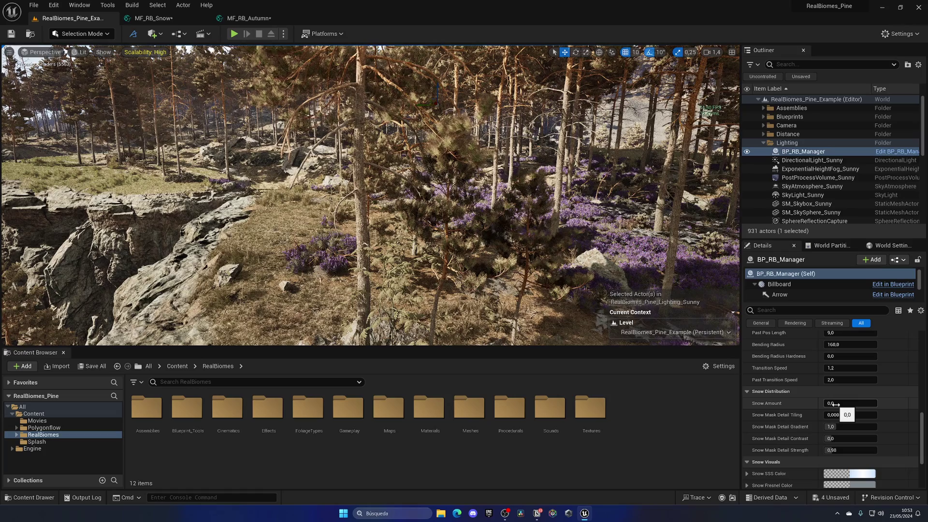
mouse_move(843, 405)
mouse_down()
mouse_move(855, 404)
mouse_move(847, 404)
mouse_up()
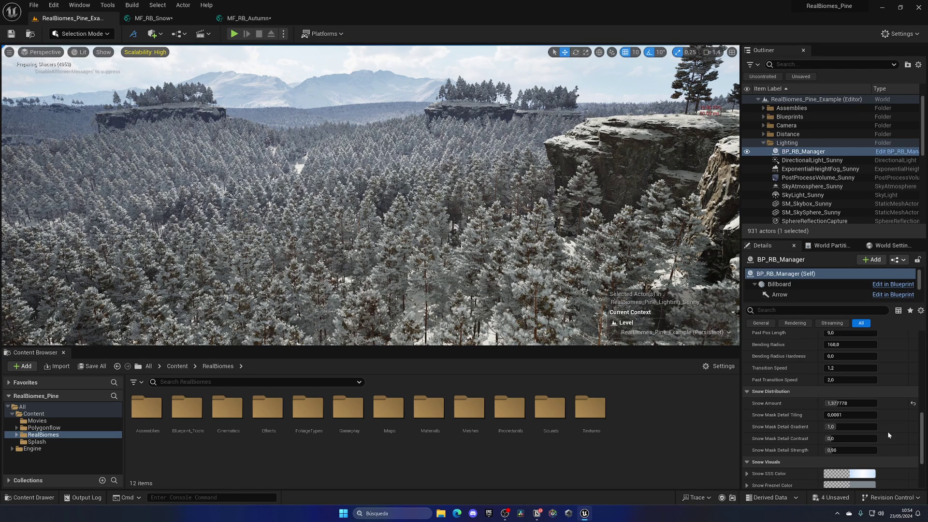
drag(842, 403, 864, 402)
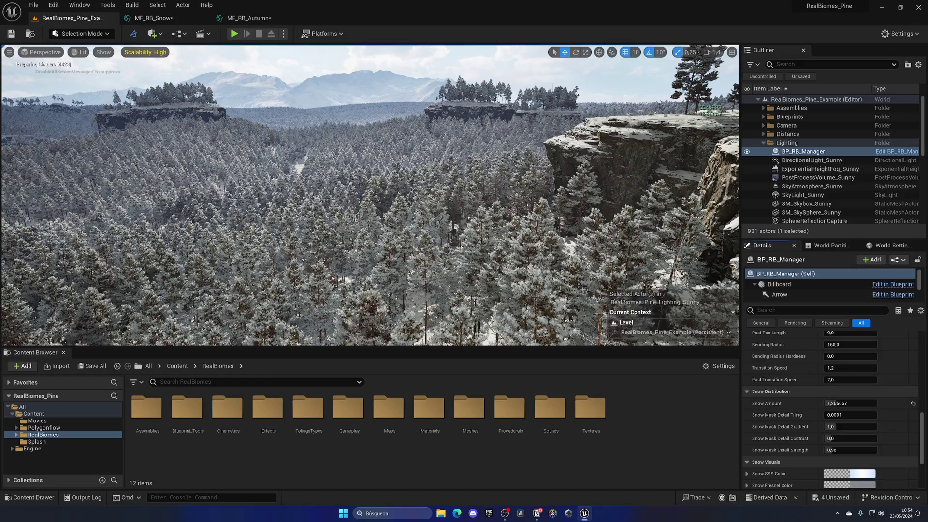
right_drag(370, 195, 447, 191)
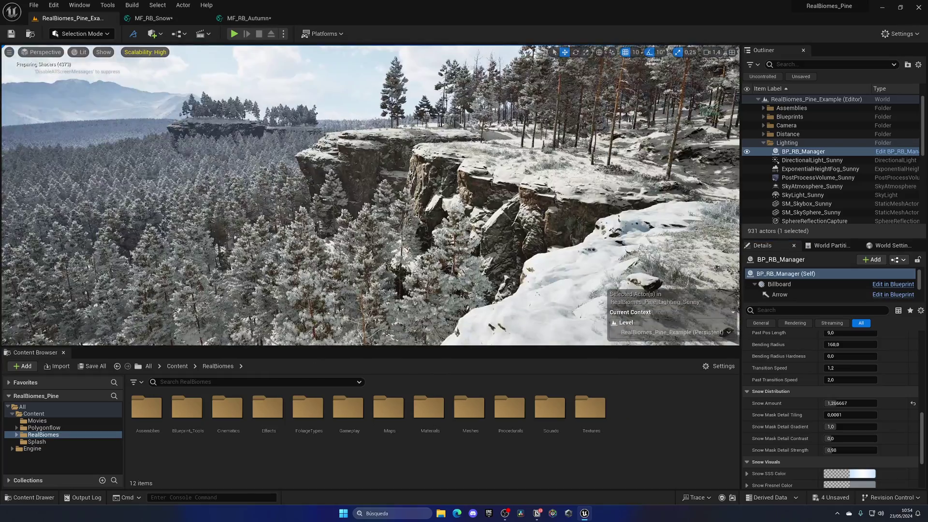
right_drag(370, 195, 536, 206)
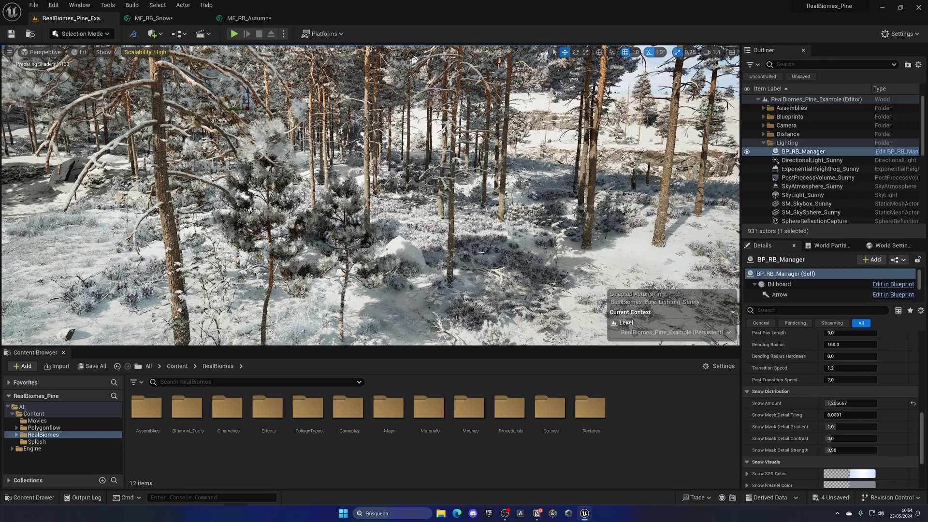
Step: Fly the camera through the green pine forest, then deselect BP_RB_Manager
key(s)
mouse_move(481, 252)
right_down()
mouse_move(510, 253)
mouse_move(481, 252)
right_up()
key(a)
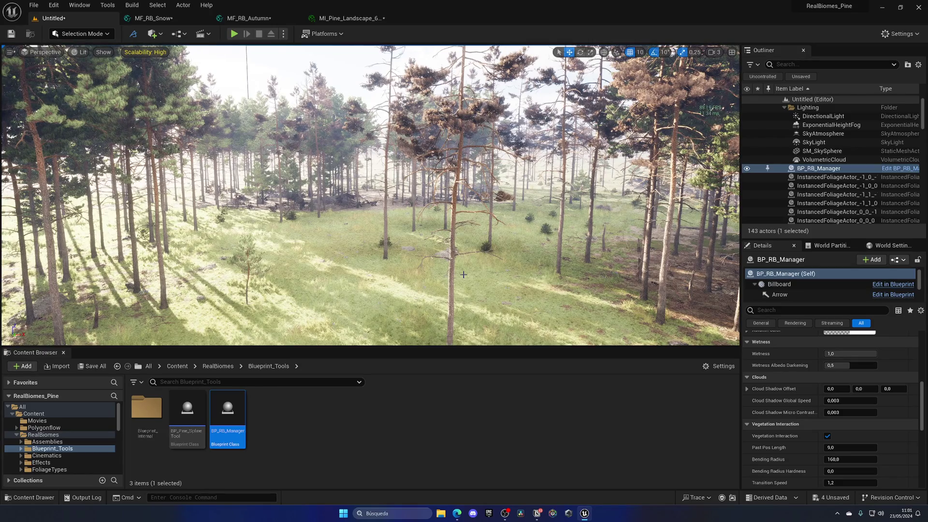
key(s)
right_drag(463, 274, 363, 300)
key(w)
mouse_move(432, 274)
right_down()
mouse_move(449, 270)
mouse_move(432, 275)
right_up()
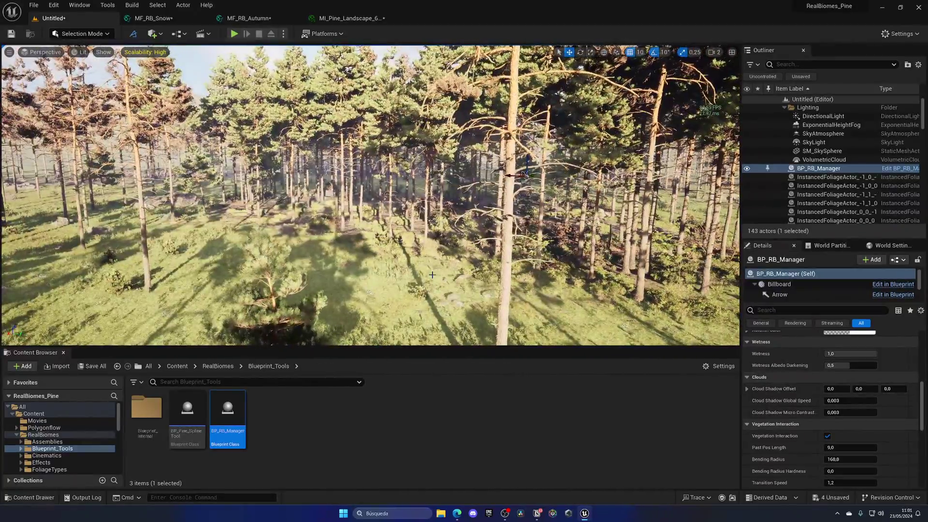
click(428, 386)
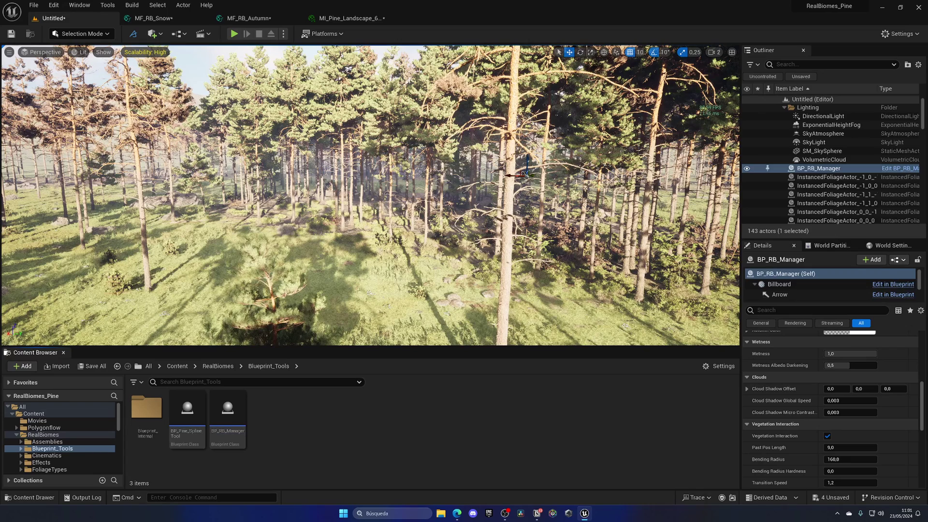
Step: Create a new Open World level without saving the forest level, then look over the bare landscape
click(39, 4)
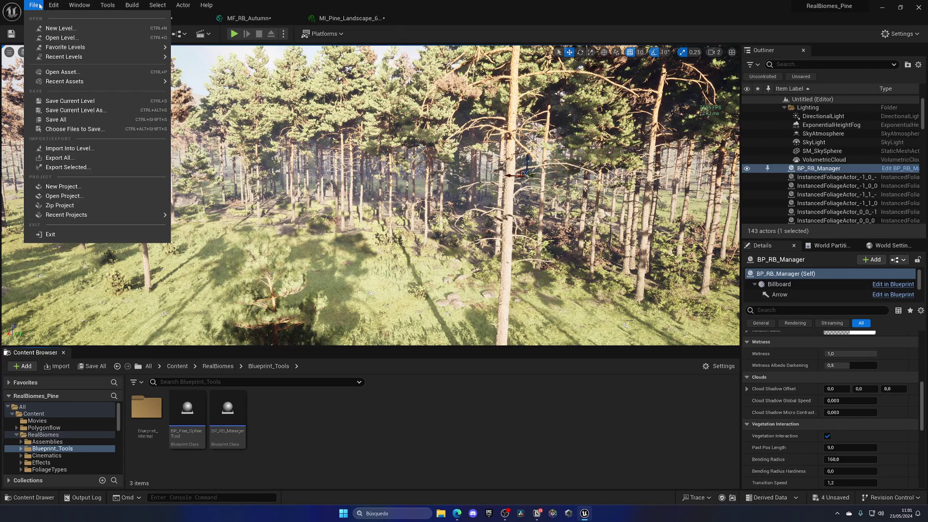
click(46, 28)
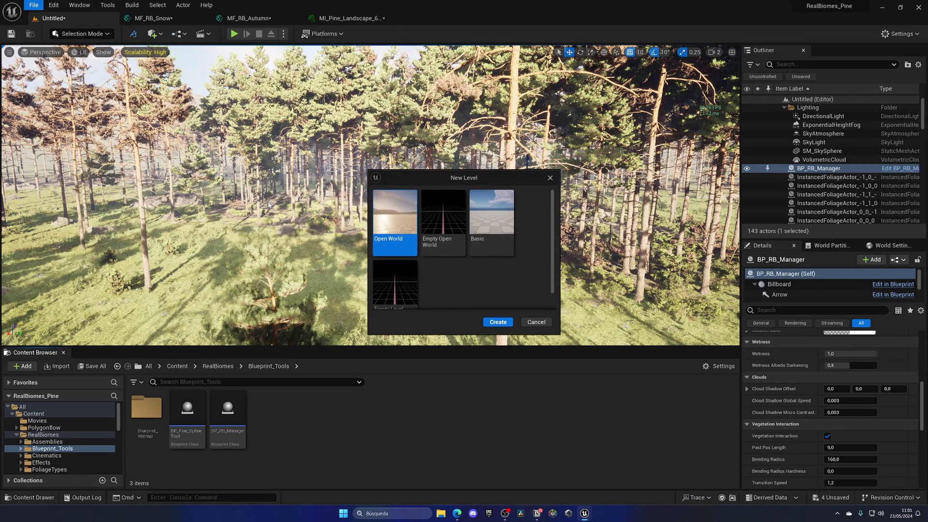
click(497, 322)
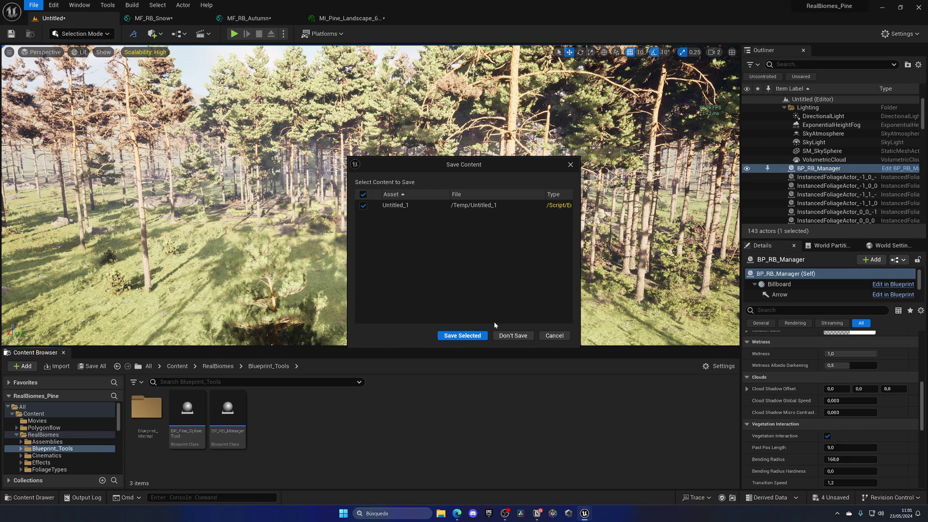
click(513, 331)
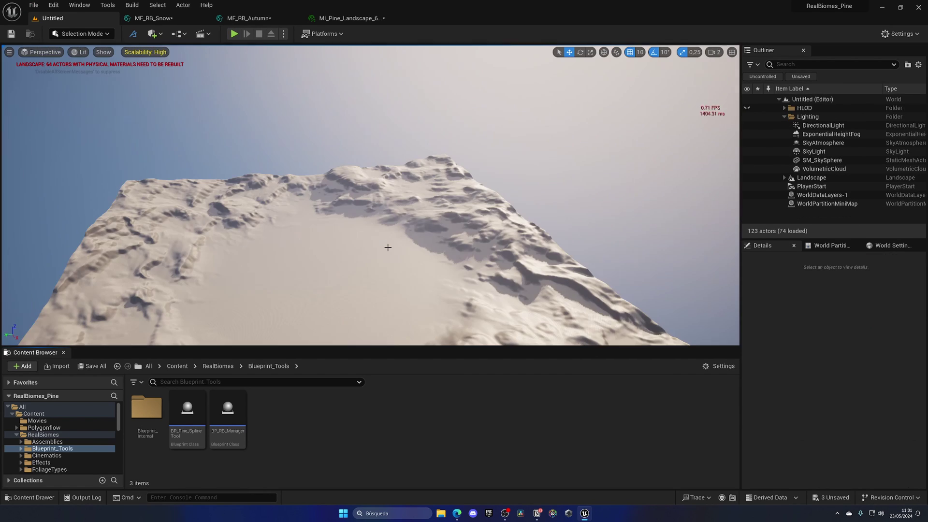
right_drag(388, 248, 388, 273)
scroll(388, 276, down, 3)
right_drag(387, 212, 387, 212)
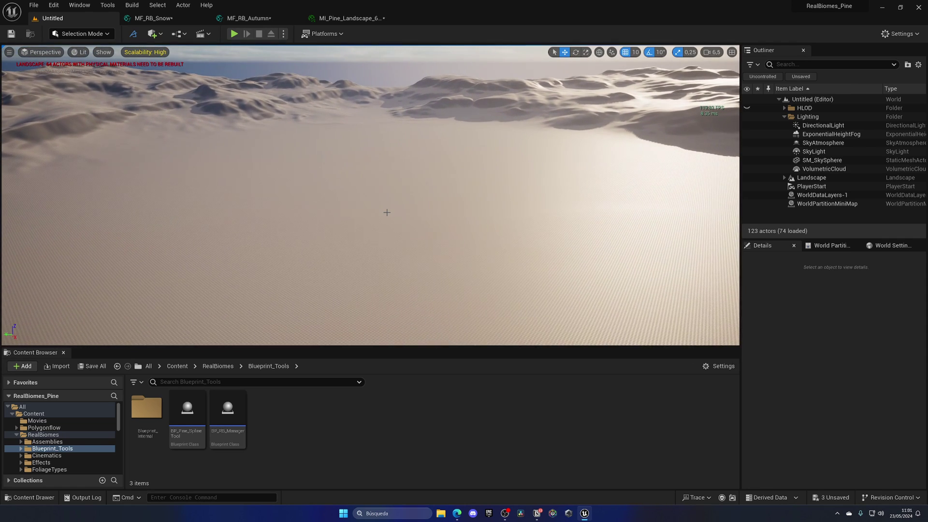
Step: Close the material instance tab and find the pine landscape material instance under RealBiomes/Materials/Landscape
click(177, 366)
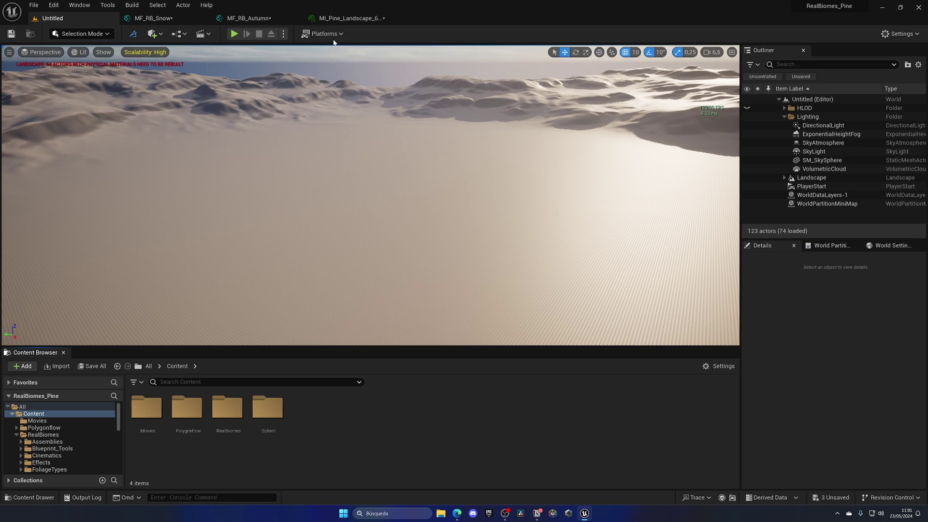
click(383, 18)
double_click(218, 441)
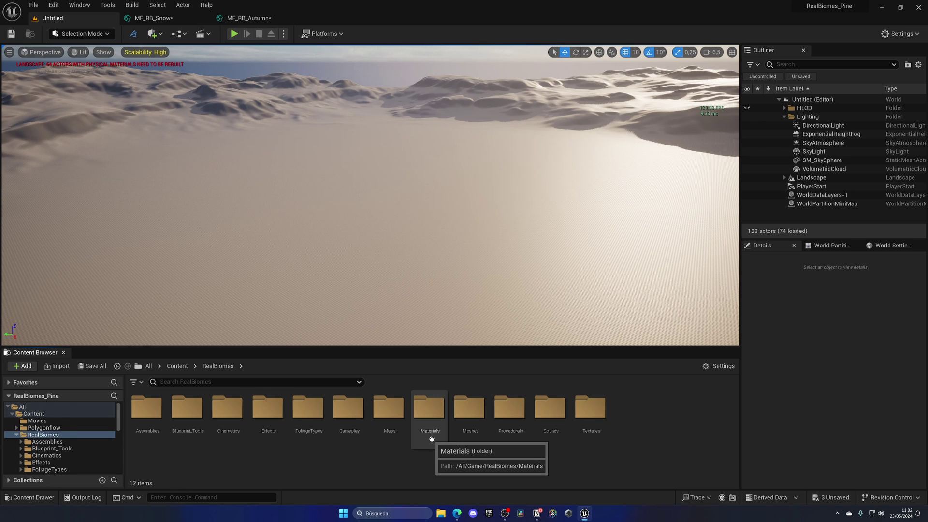
double_click(430, 420)
double_click(399, 420)
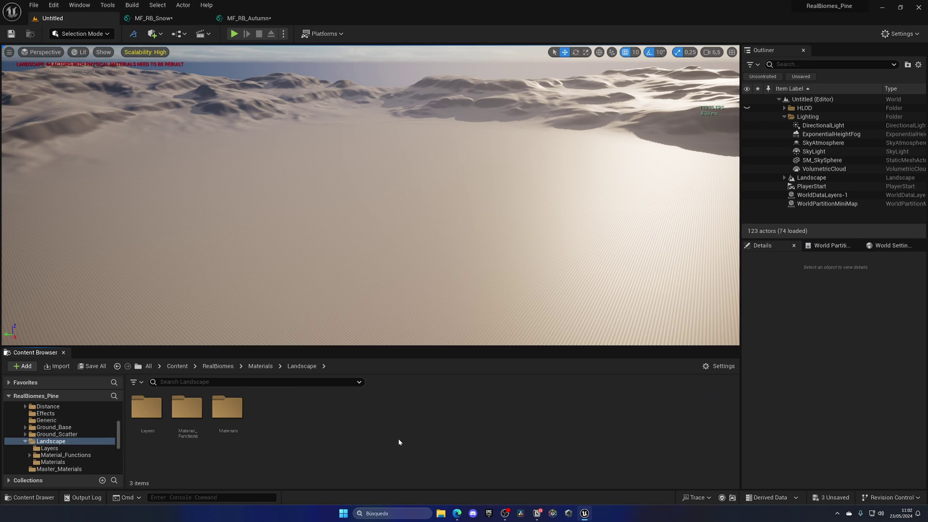
double_click(229, 431)
click(225, 418)
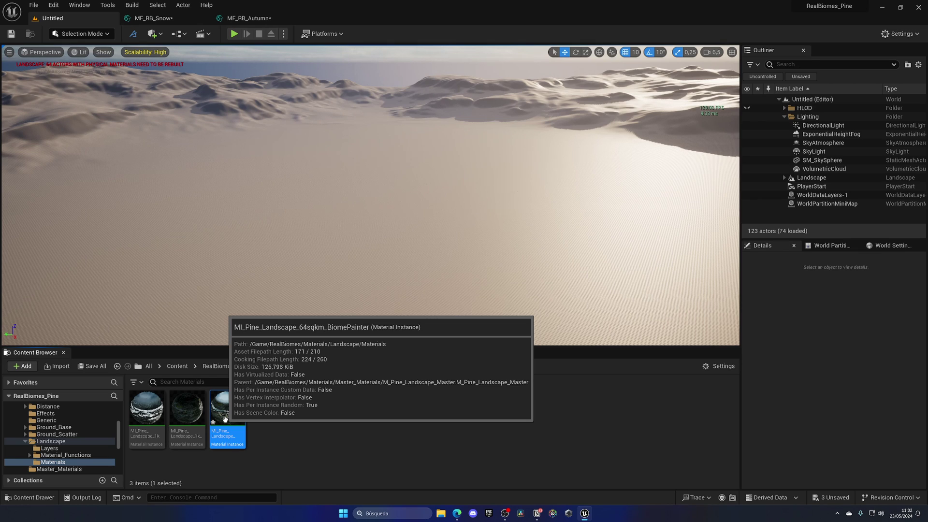
Step: Select the Landscape and assign MI_Pine_Landscape_64sqkm_BiomePainter as its Landscape Material
click(816, 169)
click(812, 178)
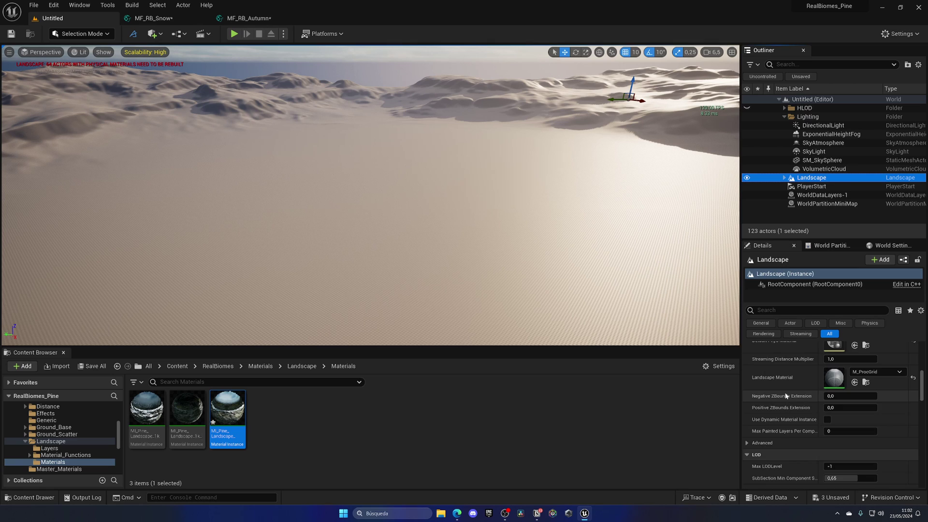
scroll(786, 395, up, 3)
drag(227, 408, 840, 445)
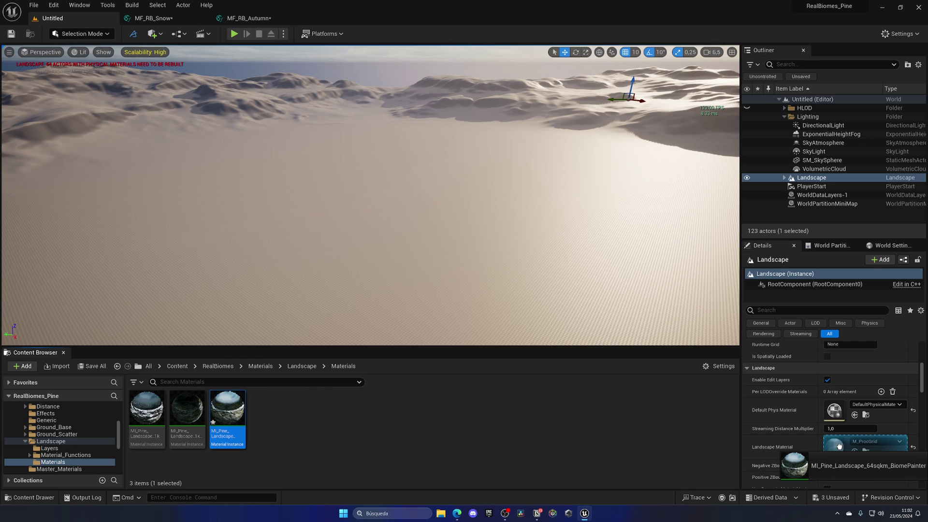
drag(840, 446, 839, 447)
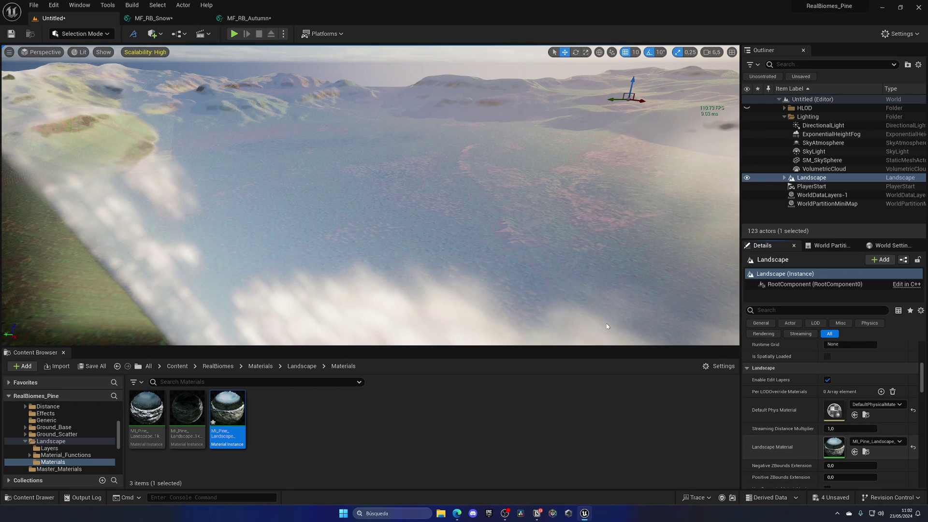
Step: Check Biome Painter Enable in MI_Pine_Landscape, then return to the Untitled level view
double_click(834, 447)
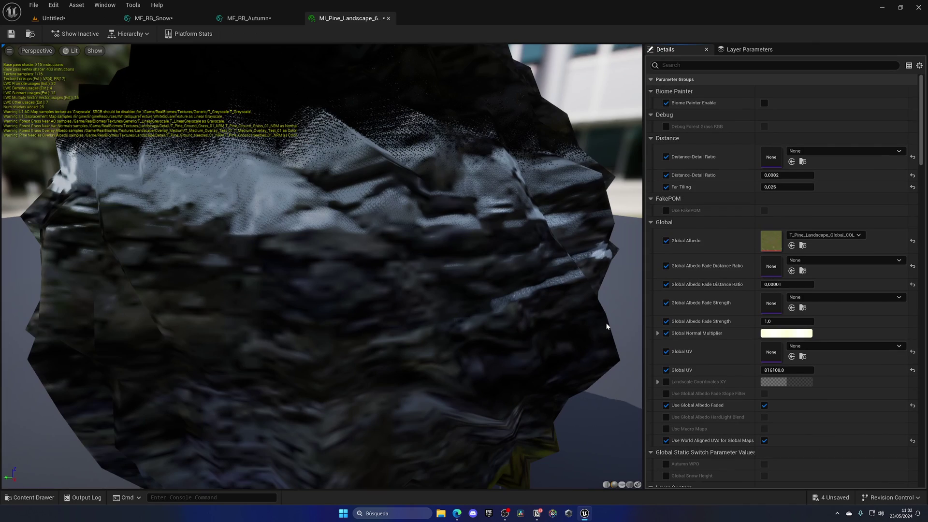
click(764, 103)
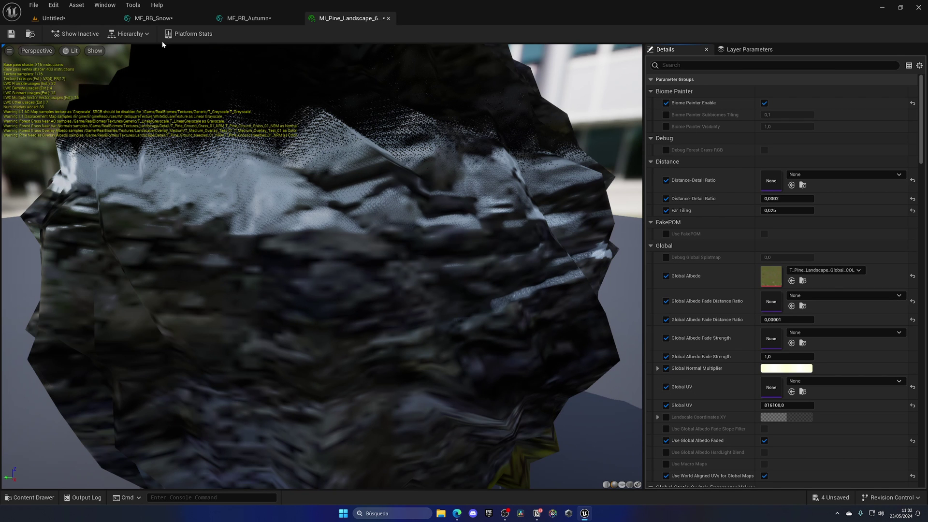
click(108, 23)
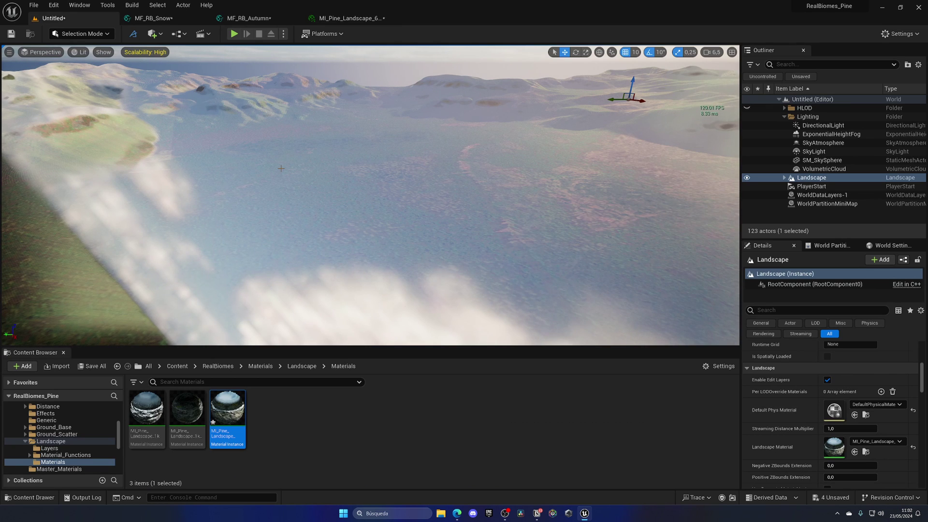
mouse_move(281, 168)
right_down()
mouse_move(310, 166)
mouse_move(232, 164)
mouse_move(288, 166)
right_up()
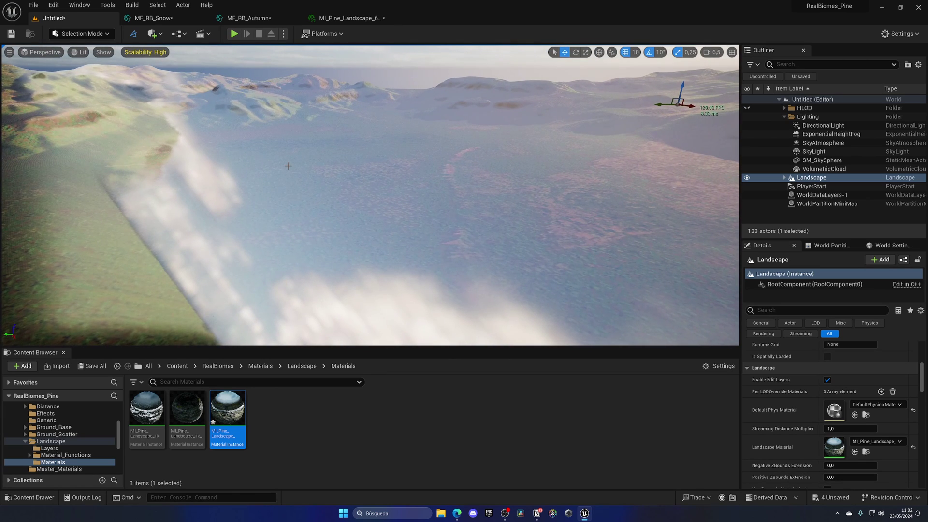
Step: Switch to Landscape Paint mode and assign Forest_Grass_LayerInfo to the Forest_Grass layer
click(99, 37)
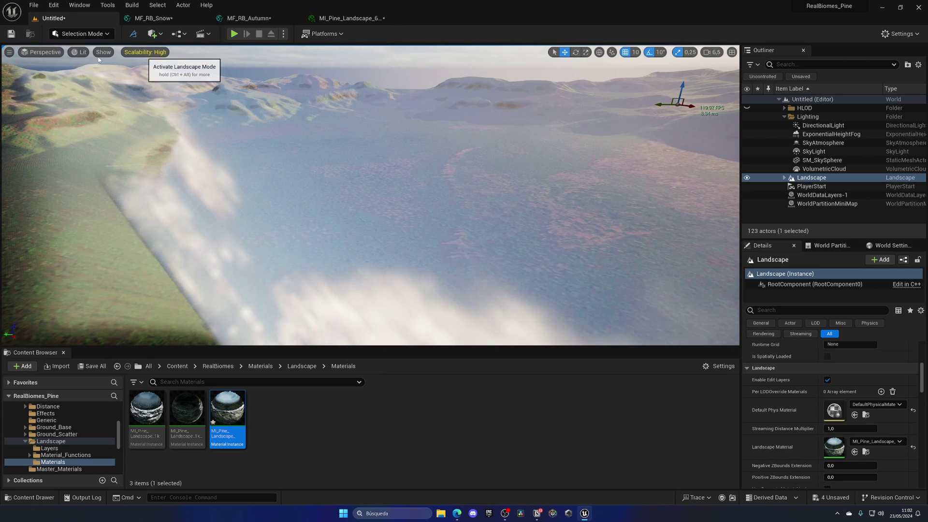
click(98, 60)
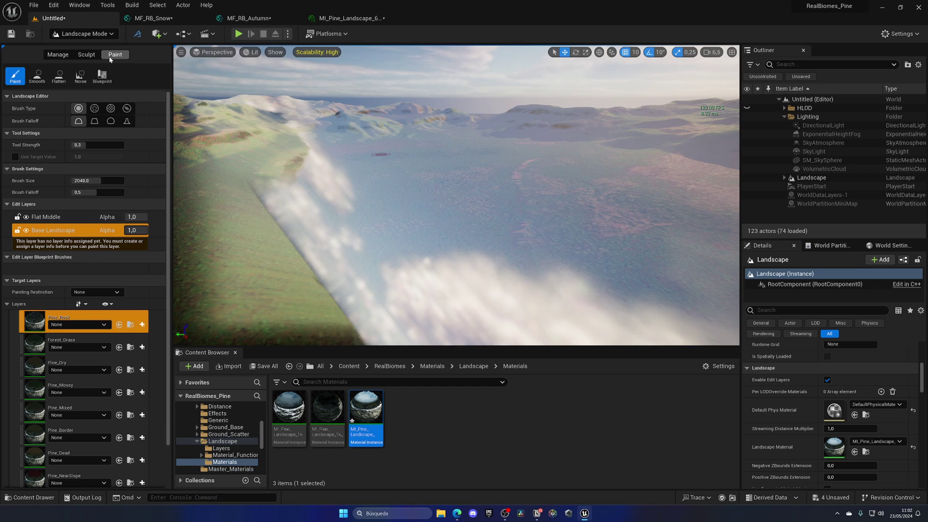
click(75, 327)
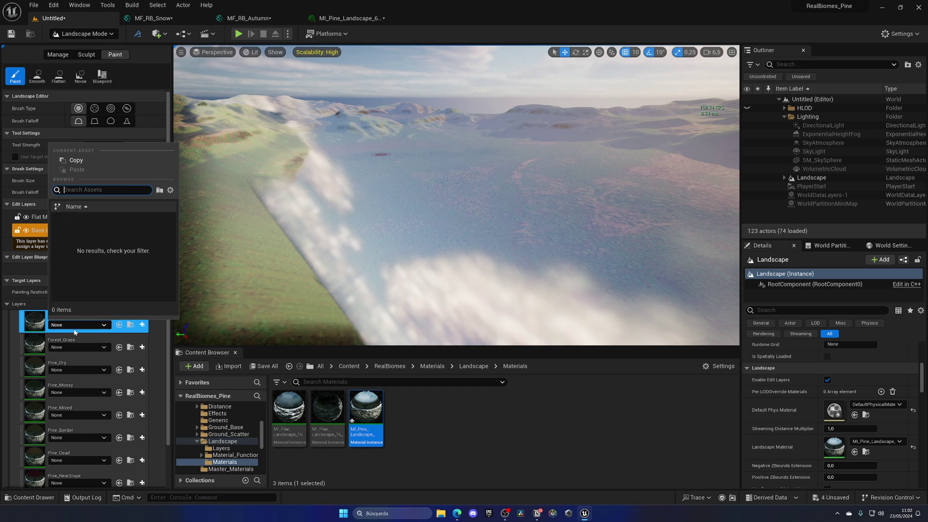
click(74, 340)
click(74, 349)
click(106, 261)
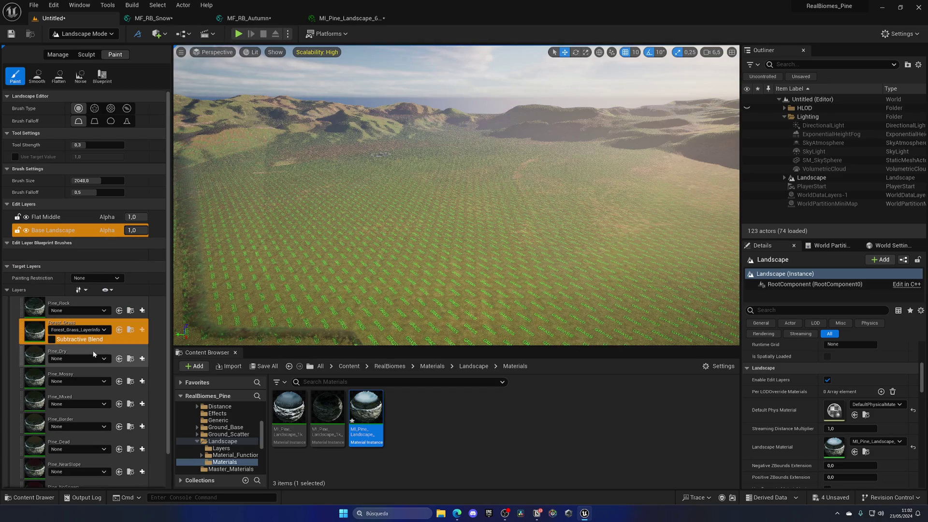
Step: Assign Pine_Dry_LayerInfo, Pine_Mossy_LayerInfo and Pine_Dead_LayerInfo to their matching layers
mouse_move(459, 222)
right_down()
mouse_move(405, 210)
mouse_move(408, 230)
right_up()
key(w)
key(w)
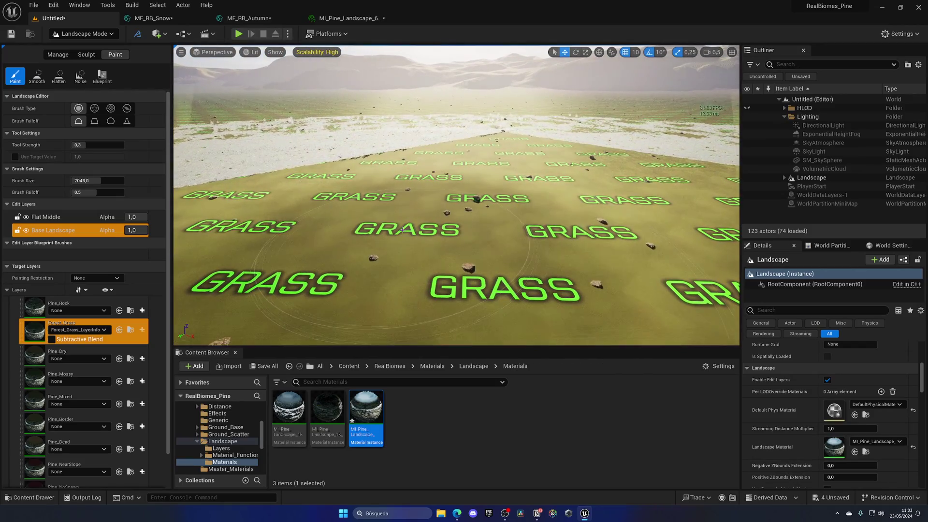
right_drag(408, 230, 395, 234)
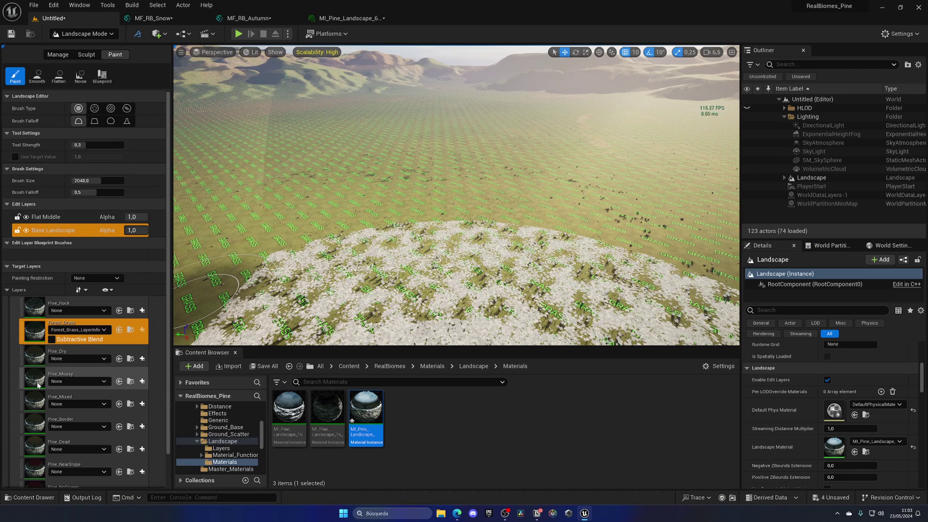
click(58, 359)
click(97, 263)
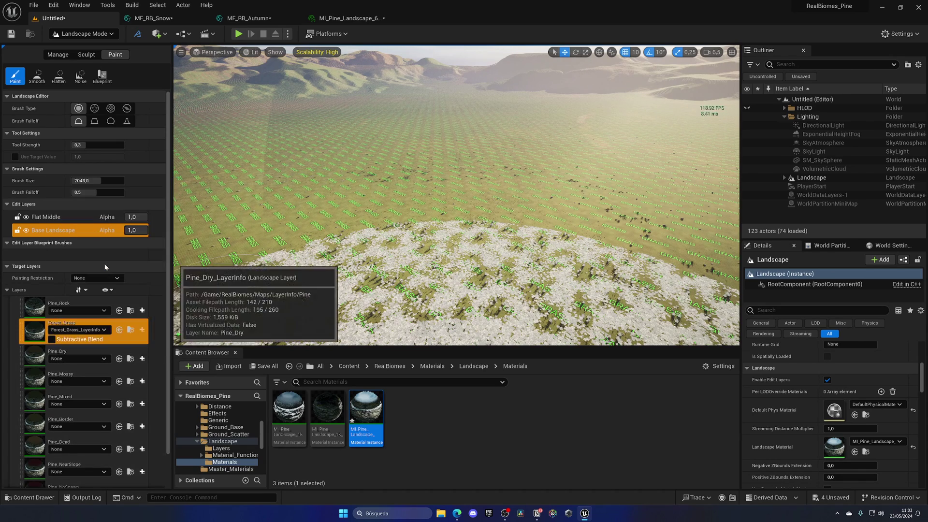
click(69, 379)
click(97, 288)
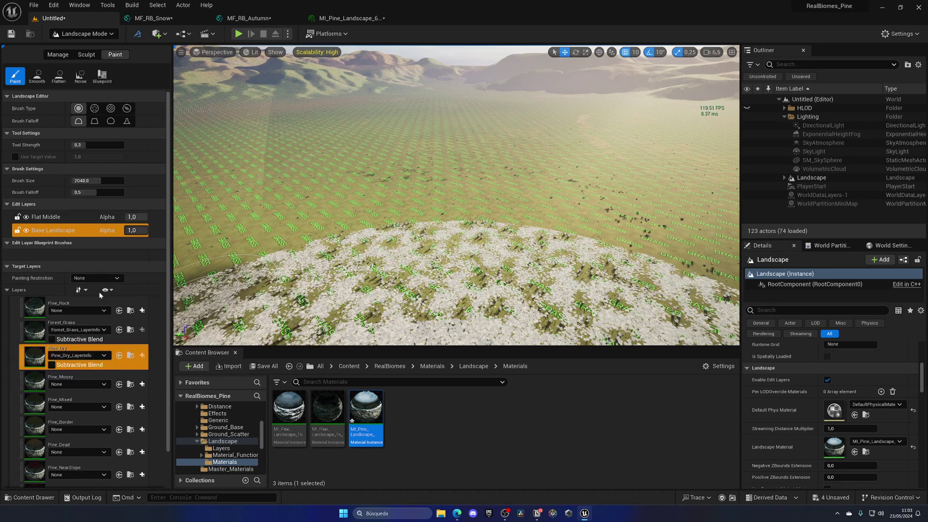
click(73, 451)
click(91, 379)
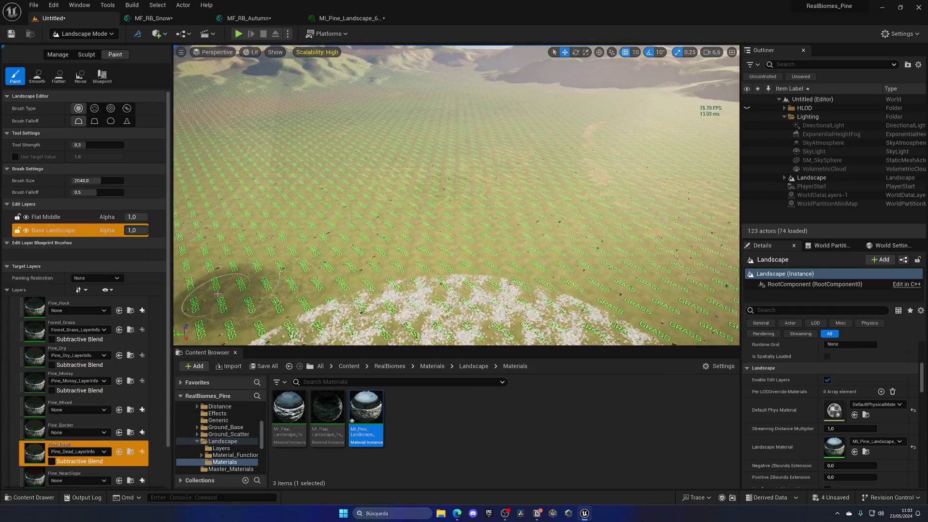
click(73, 322)
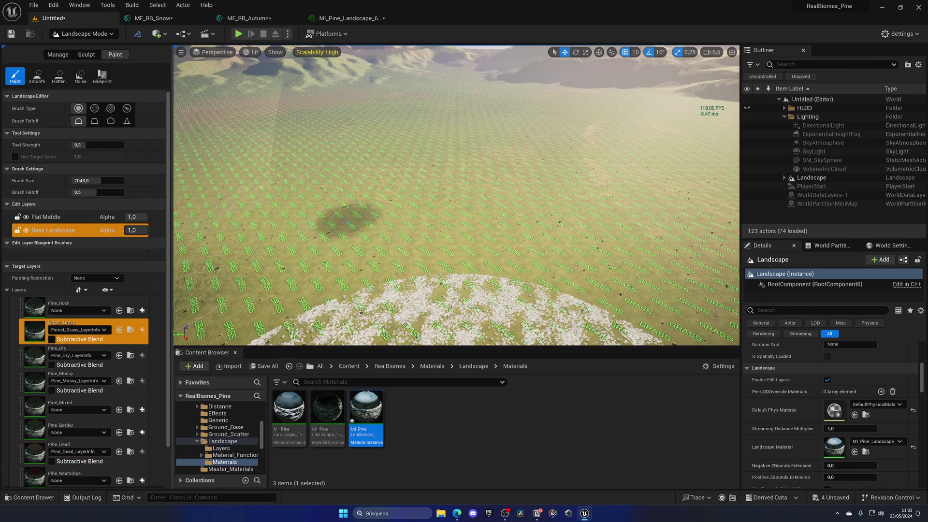
click(77, 349)
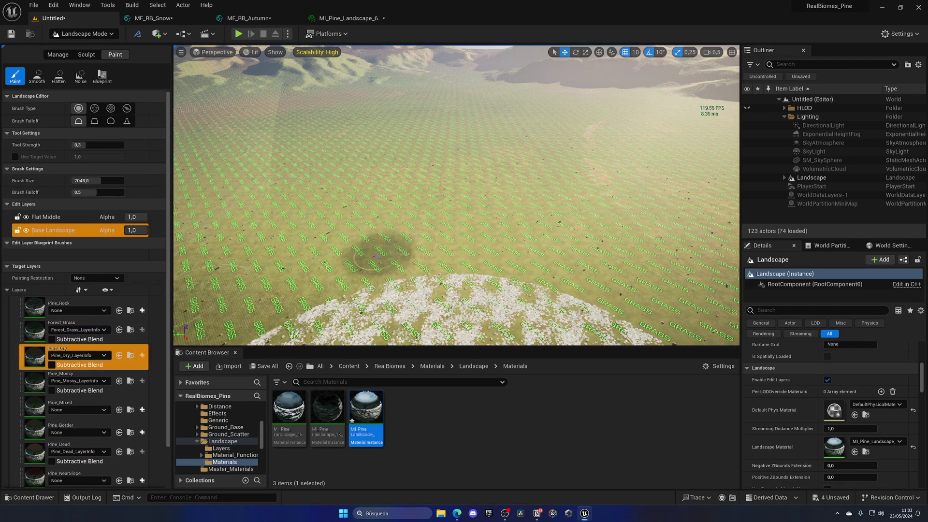
Step: Paint a Pine_Dry patch onto the grassy landscape
mouse_move(362, 174)
mouse_down()
mouse_move(347, 182)
mouse_move(350, 203)
mouse_move(333, 193)
mouse_move(315, 209)
mouse_move(360, 268)
mouse_move(350, 224)
mouse_up()
right_drag(375, 256, 379, 224)
key(w)
scroll(406, 237, down, 2)
key(s)
right_drag(417, 199, 417, 191)
Step: Paint a Pine_Mossy patch extending to the right across the landscape
click(73, 375)
mouse_move(467, 182)
mouse_down()
mouse_move(481, 159)
mouse_move(507, 150)
mouse_move(536, 156)
mouse_move(503, 153)
mouse_move(534, 147)
mouse_move(576, 168)
mouse_up()
key(w)
mouse_move(576, 168)
right_down()
mouse_move(623, 137)
mouse_move(662, 181)
mouse_move(676, 176)
right_up()
key(s)
key(w)
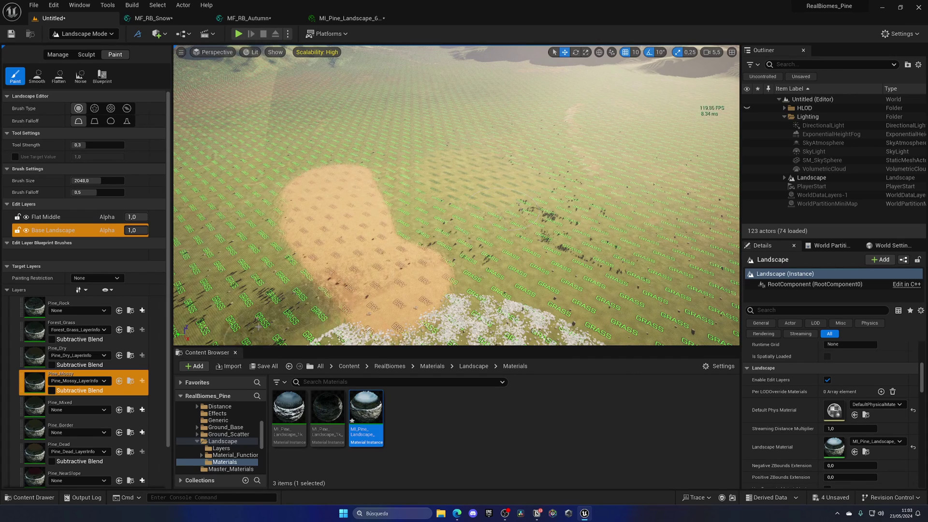
scroll(77, 368, down, 2)
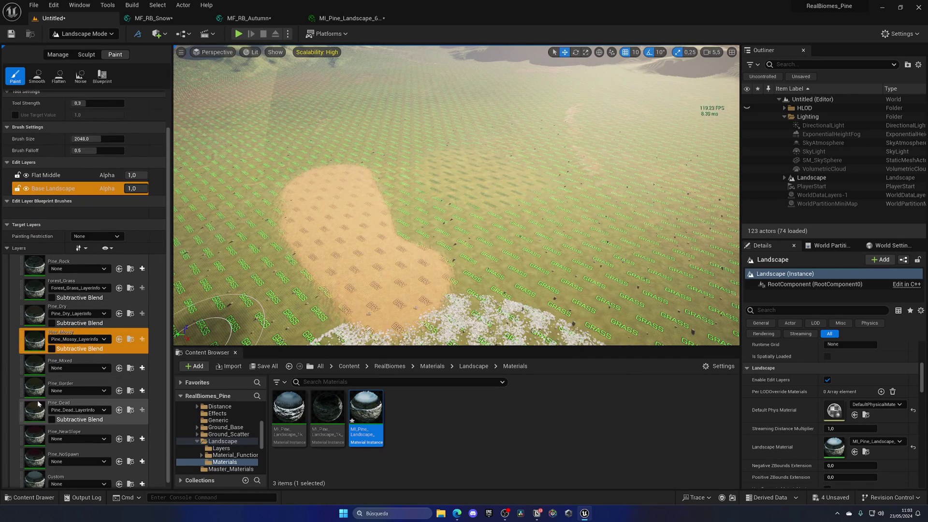
Step: Paint two large Pine_Dead patches into the grass
click(72, 406)
click(524, 272)
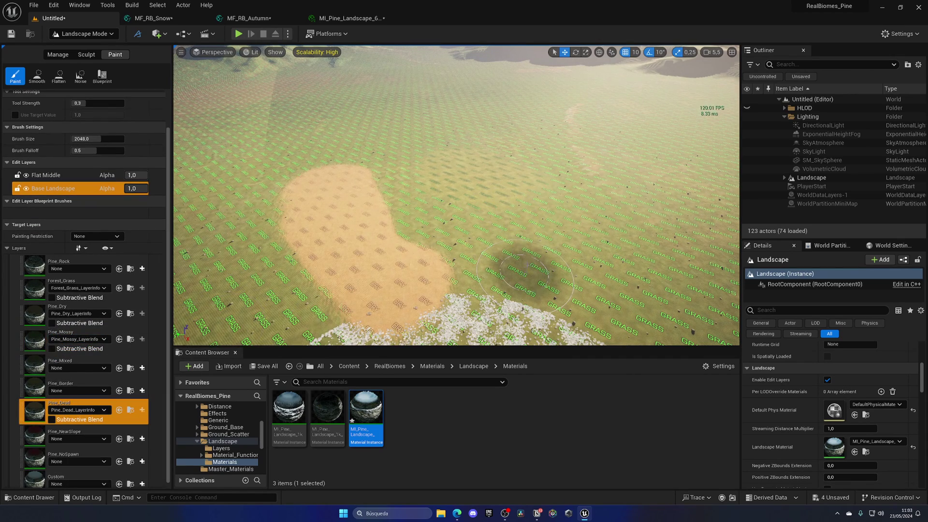
right_drag(527, 265, 556, 263)
key(w)
mouse_move(536, 247)
mouse_down()
mouse_move(531, 237)
mouse_move(502, 314)
mouse_move(522, 271)
mouse_move(507, 232)
mouse_move(488, 257)
mouse_move(501, 195)
mouse_move(517, 179)
mouse_move(540, 224)
mouse_up()
key(s)
mouse_move(541, 225)
right_down()
mouse_move(524, 236)
mouse_move(526, 223)
right_up()
key(w)
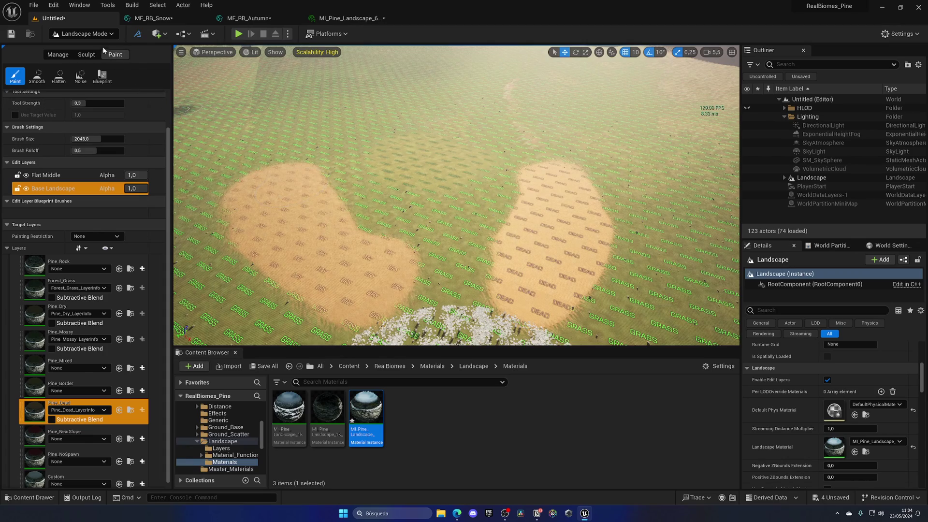
Step: Switch to Selection Mode and place BP_RB_Manager from RealBiomes/Blueprint_Tools into the level
click(82, 33)
click(75, 43)
mouse_move(232, 283)
right_down()
mouse_move(221, 289)
mouse_move(232, 283)
right_up()
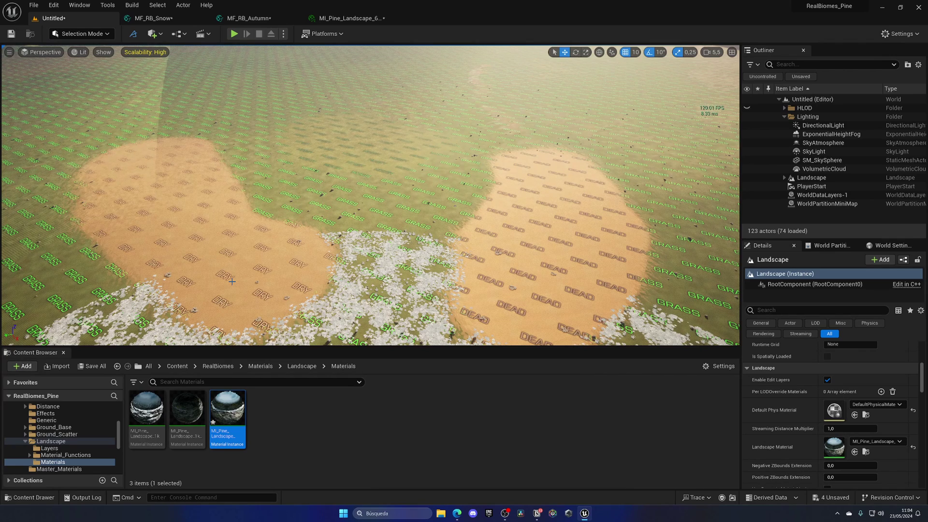
click(225, 365)
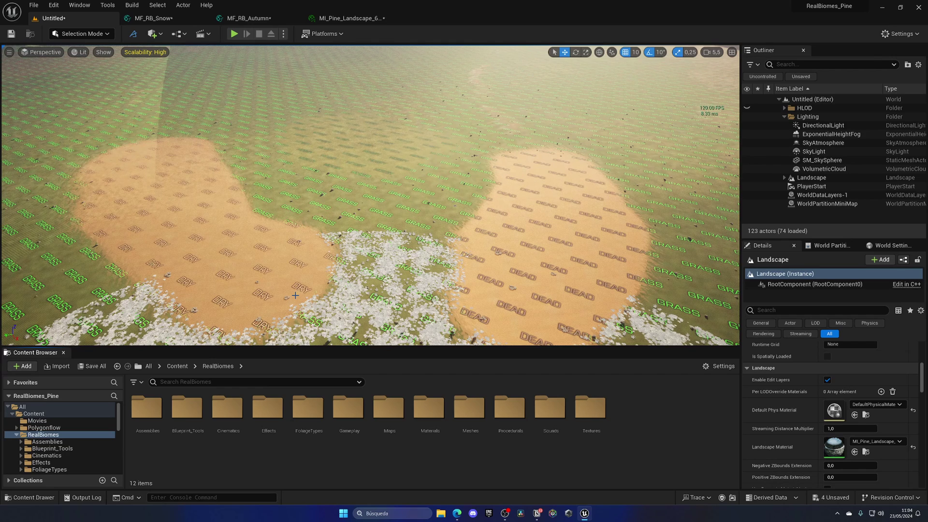
double_click(187, 409)
click(239, 421)
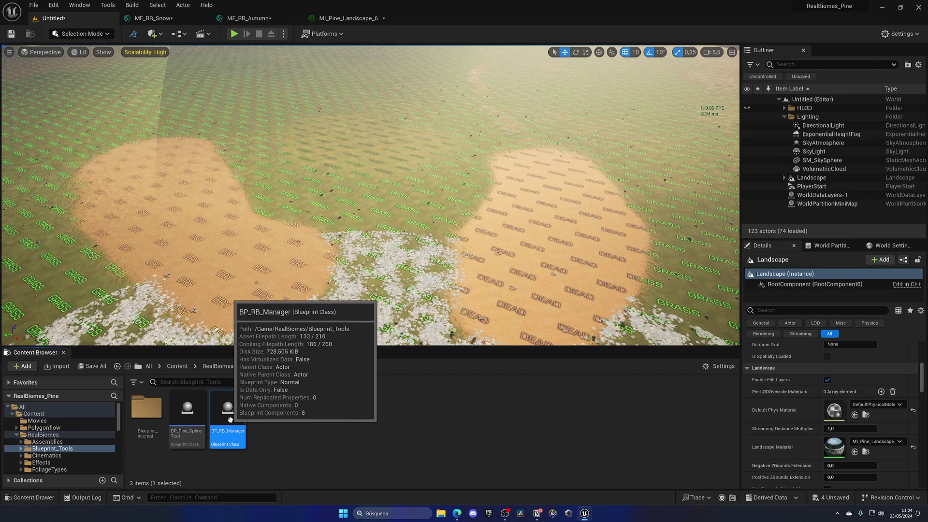
drag(230, 419, 367, 191)
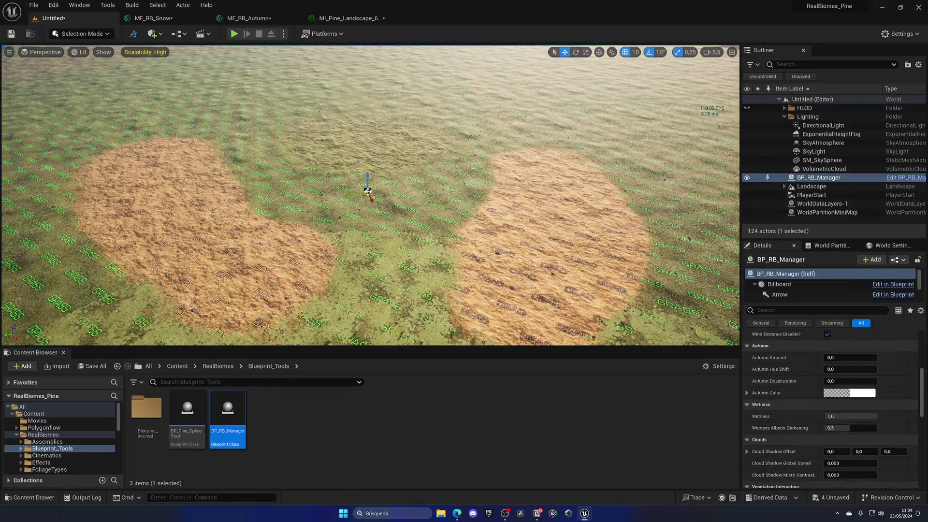
Step: Fly over the landscape to inspect the grass and branch-covered brown patches
key(w)
right_drag(367, 191, 352, 180)
scroll(352, 175, down, 1)
key(w)
right_drag(371, 195, 462, 184)
key(s)
key(w)
key(s)
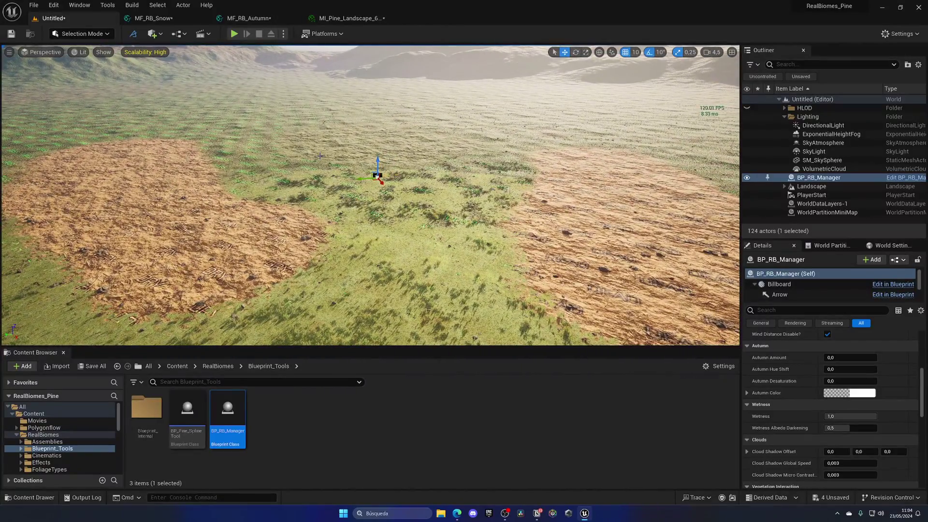
key(s)
right_drag(320, 156, 327, 149)
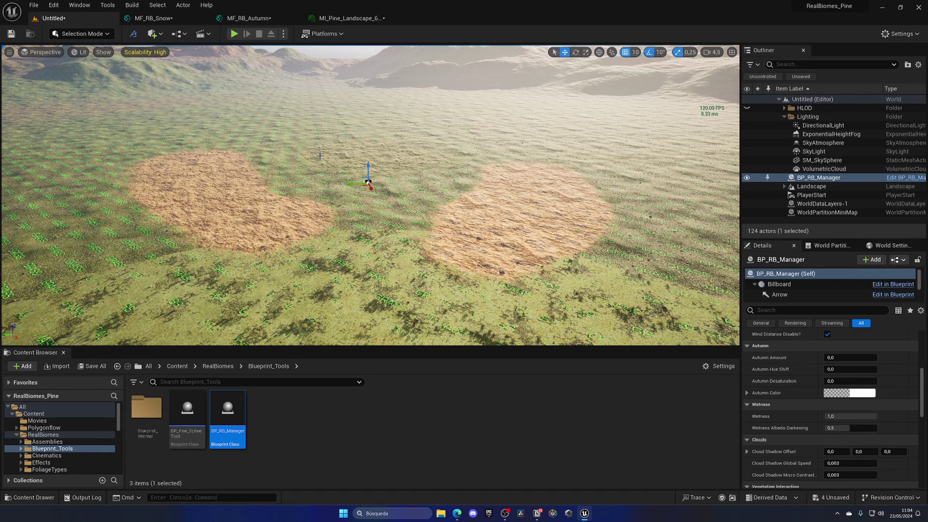
Step: Browse to RealBiomes/Procedurals/Pine/BiomePainter to show the 11 foliage spawners
click(218, 366)
double_click(510, 411)
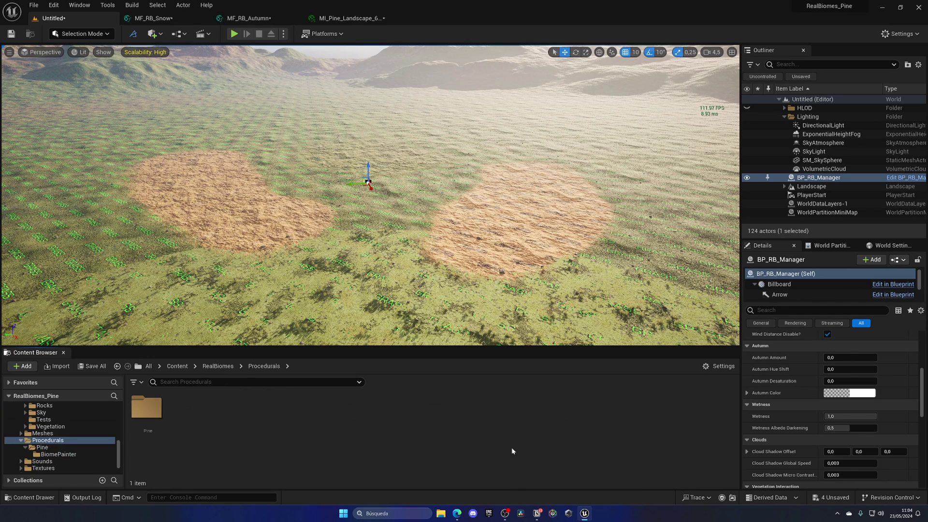
double_click(147, 411)
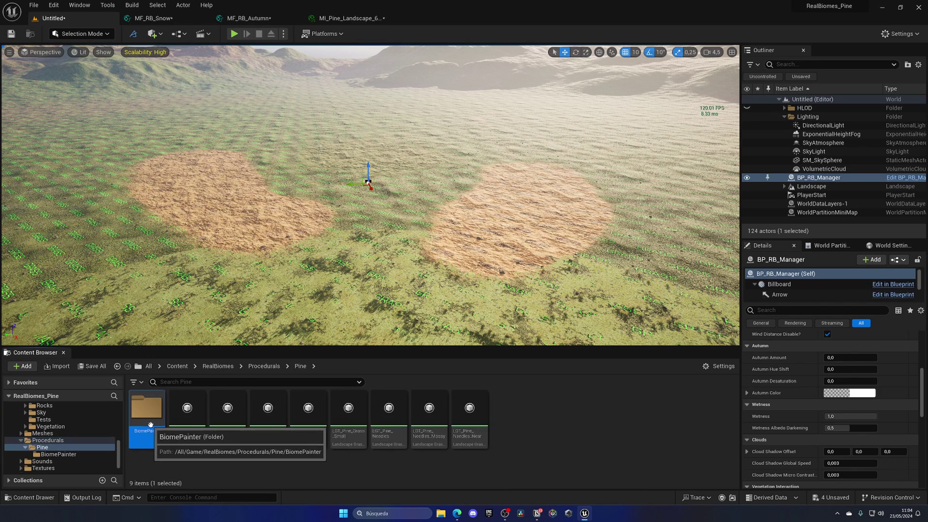
double_click(146, 416)
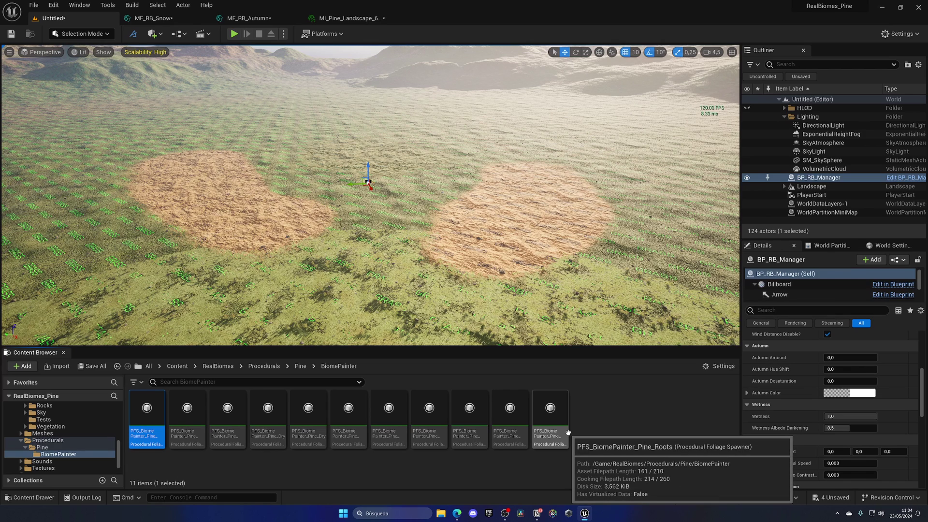
Step: Search Editor Preferences for 'fol' to confirm Procedural Foliage is enabled
click(54, 5)
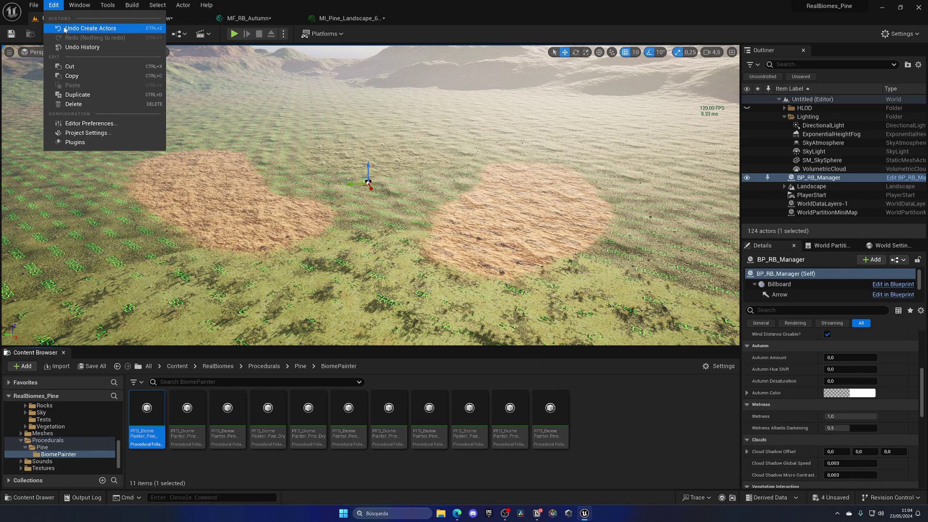
click(80, 123)
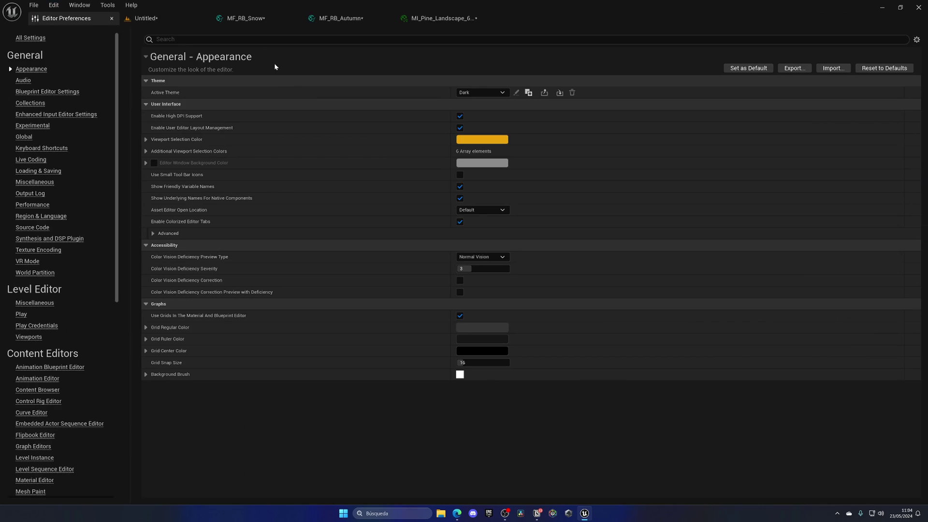
click(258, 41)
text(folia)
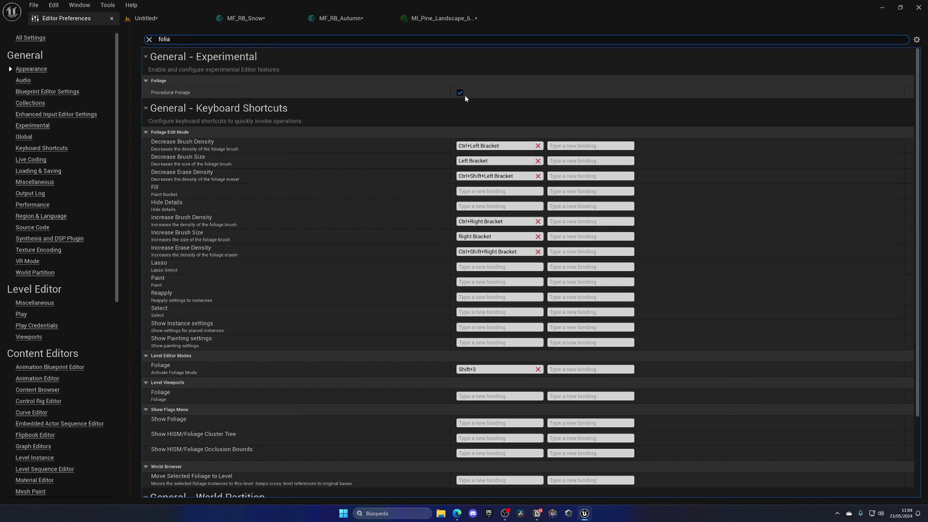
drag(82, 22, 145, 130)
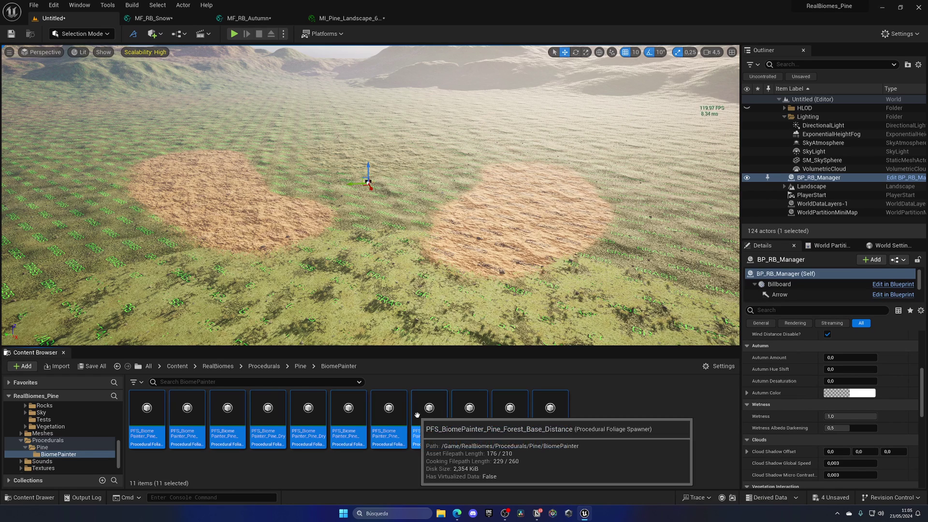
Step: Place the selected PFS_BiomePainter spawners in the level at uniform scale 100
drag(348, 415, 377, 186)
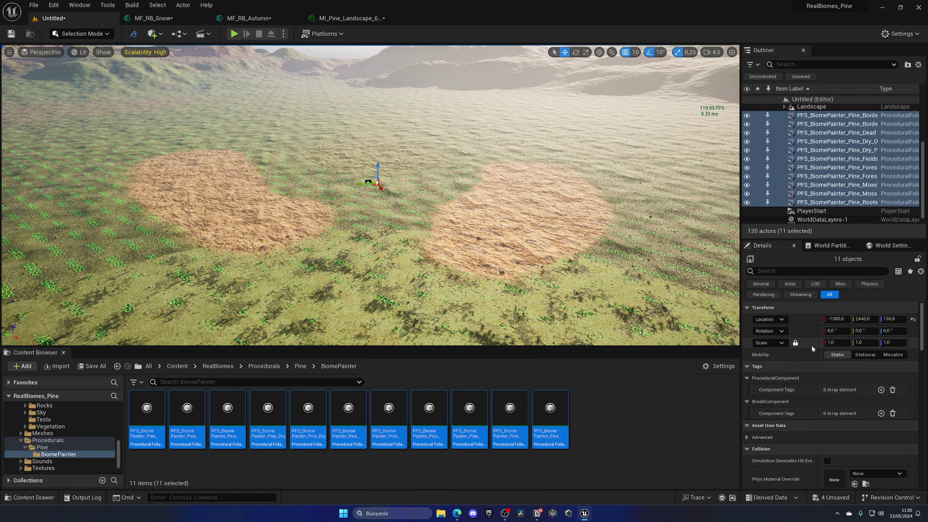
click(834, 343)
text(100)
key(Return)
Step: Resimulate the spawners from the Procedural Foliage section to grow the pine trees
mouse_move(546, 232)
right_down()
mouse_move(696, 225)
mouse_move(537, 239)
right_up()
key(a)
key(d)
right_drag(411, 220, 448, 144)
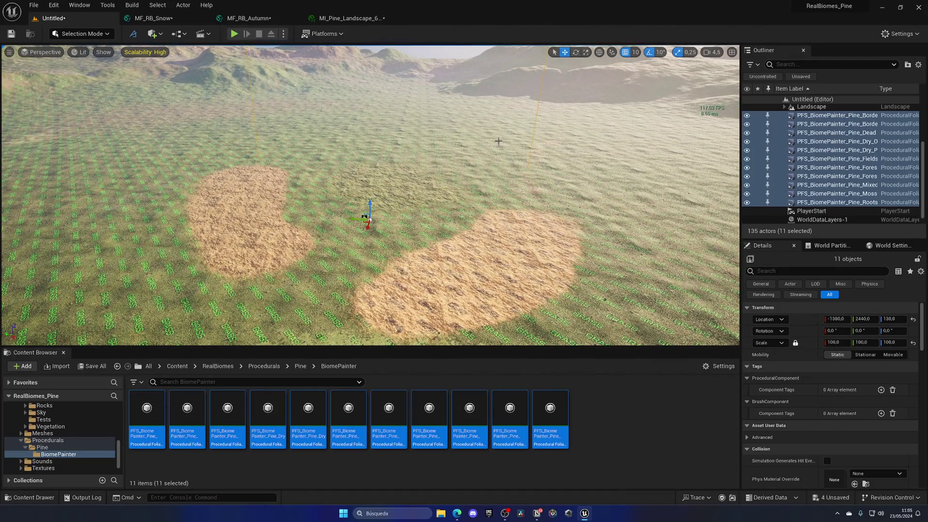
scroll(780, 403, down, 10)
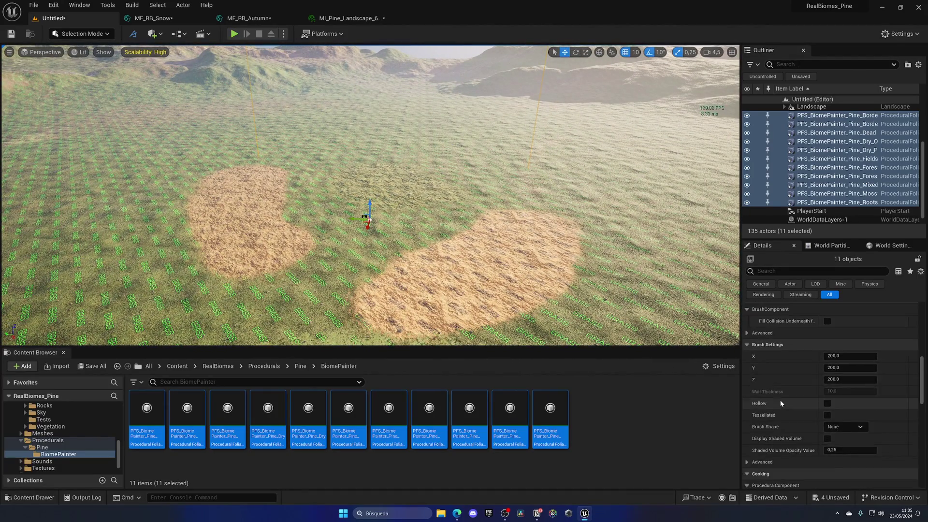
scroll(780, 403, down, 6)
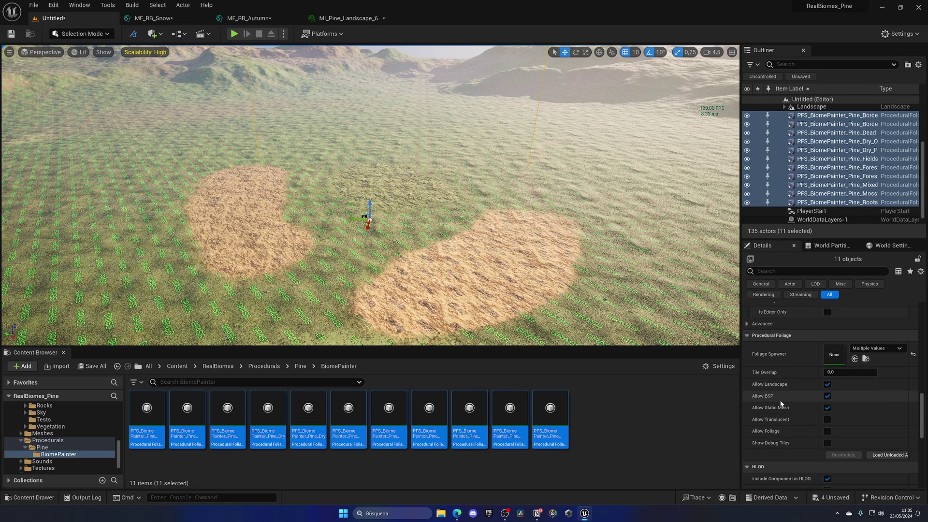
click(885, 455)
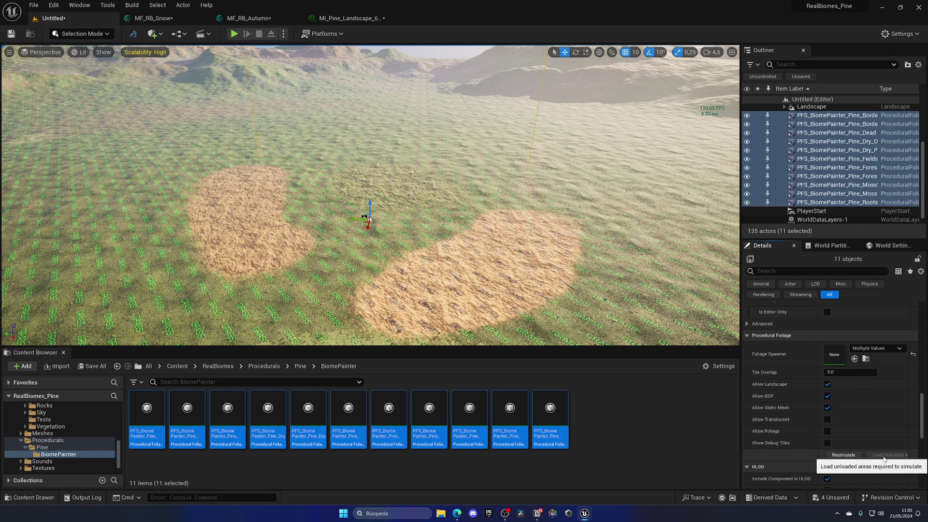
click(843, 455)
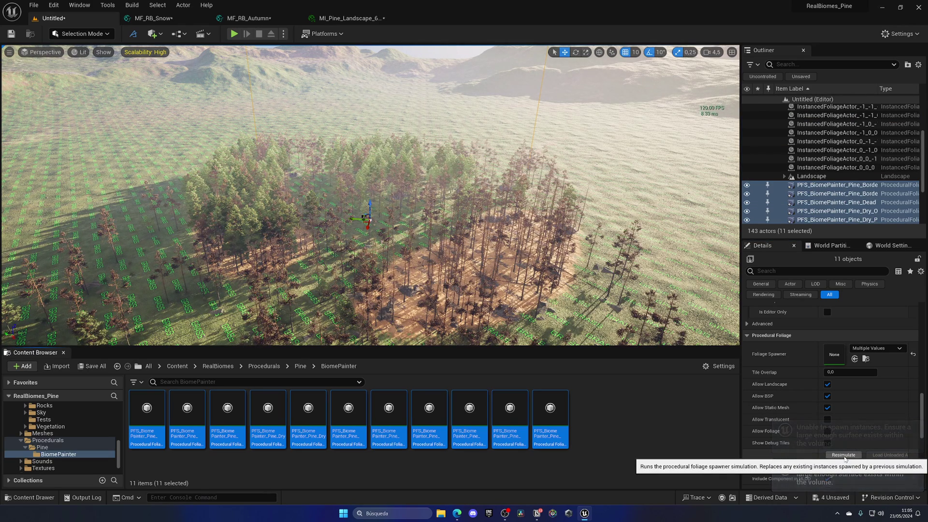
click(676, 393)
scroll(571, 299, down, 1)
right_drag(570, 299, 537, 286)
key(w)
scroll(537, 305, down, 6)
key(w)
scroll(515, 284, up, 5)
key(s)
mouse_move(213, 204)
right_down()
mouse_move(237, 237)
mouse_move(214, 204)
right_up()
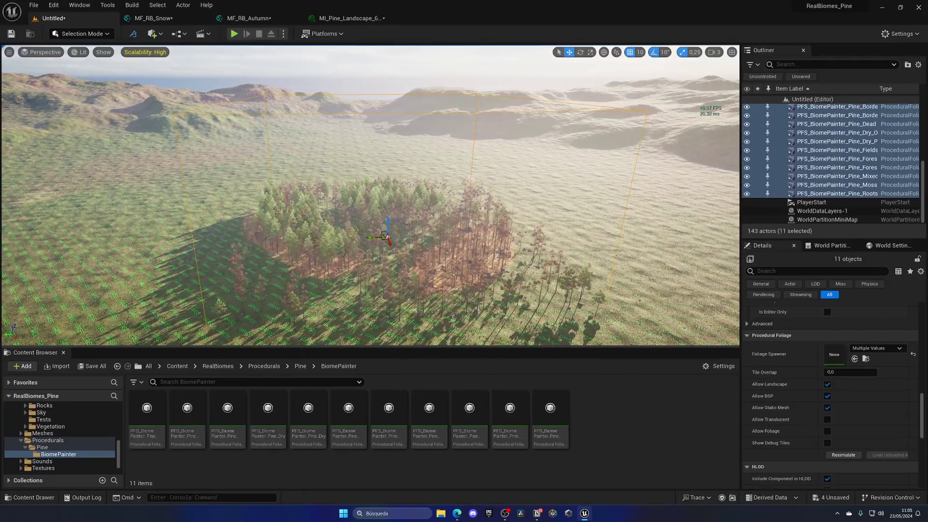
key(w)
right_drag(207, 150, 193, 174)
right_drag(653, 347, 653, 347)
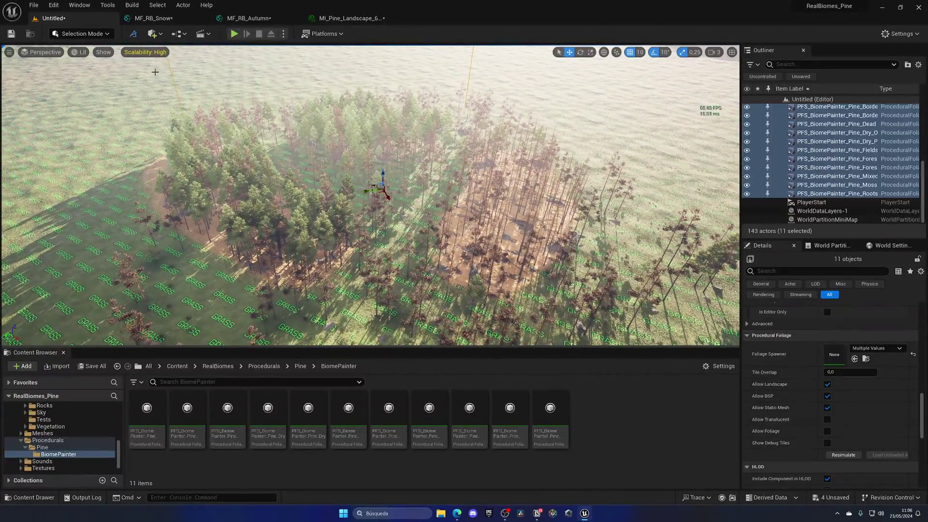
Step: Return to Selection mode, select the PFS_BiomePainter_Pine_Fields spawner and view the trees
click(96, 35)
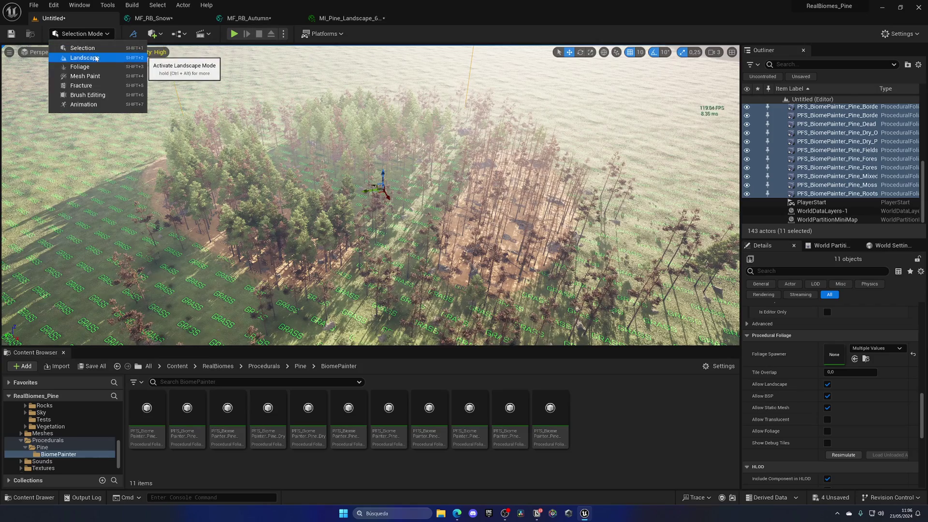
click(92, 57)
click(83, 34)
click(92, 44)
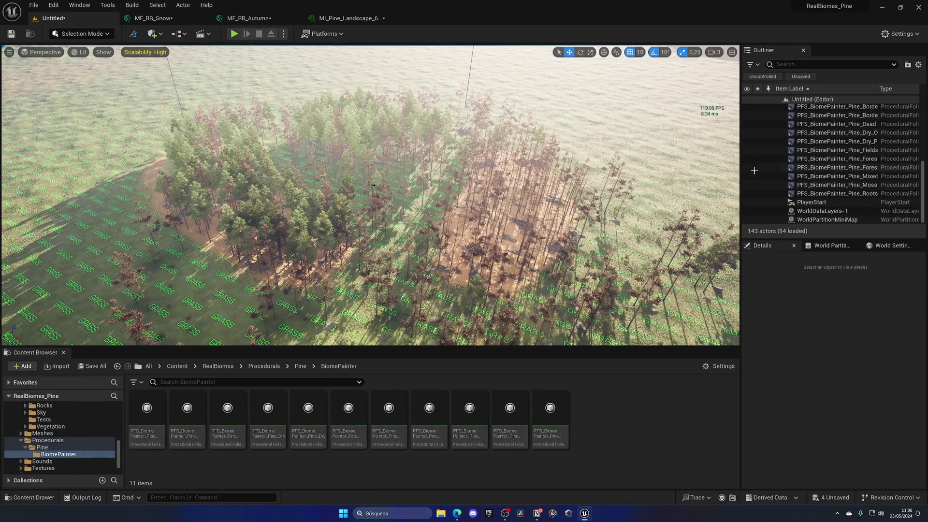
click(836, 150)
scroll(838, 425, down, 10)
scroll(838, 426, up, 4)
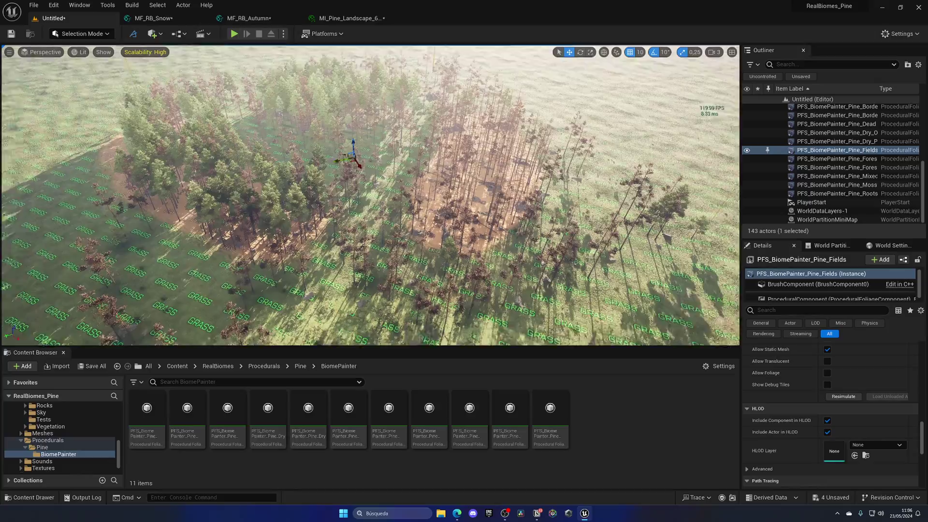
key(w)
mouse_move(370, 195)
right_down()
mouse_move(379, 199)
mouse_move(359, 205)
mouse_move(372, 203)
mouse_move(359, 191)
right_up()
key(s)
right_drag(216, 255, 217, 256)
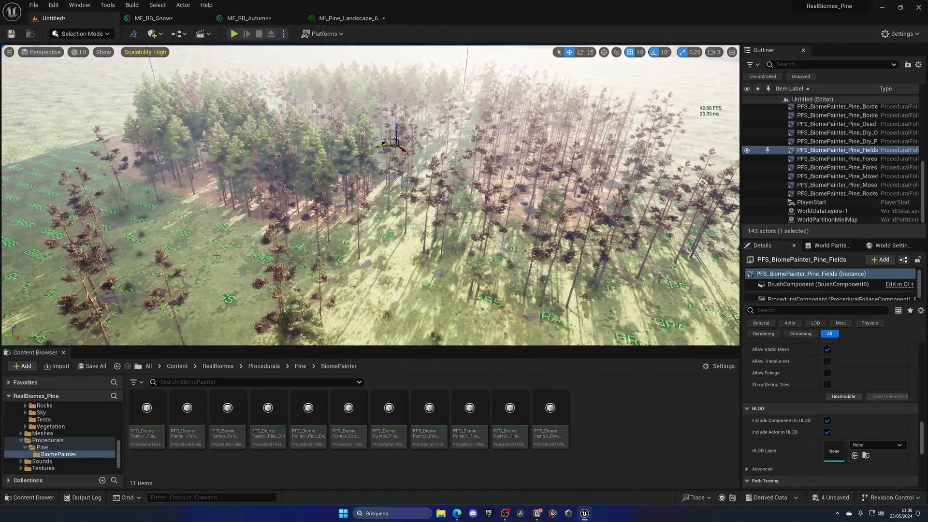
Step: Uncheck Biome Painter Enable in MI_Pine_Landscape and return to the level
click(349, 18)
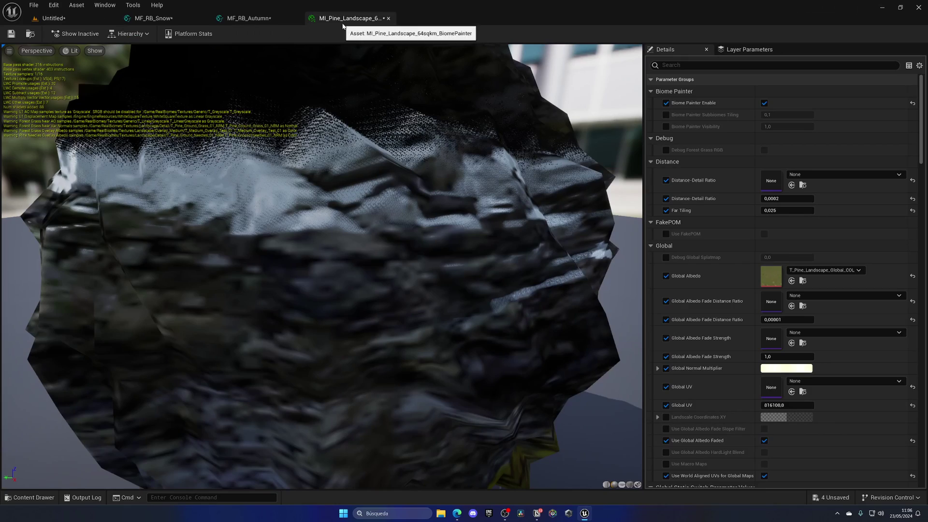
click(764, 104)
click(71, 21)
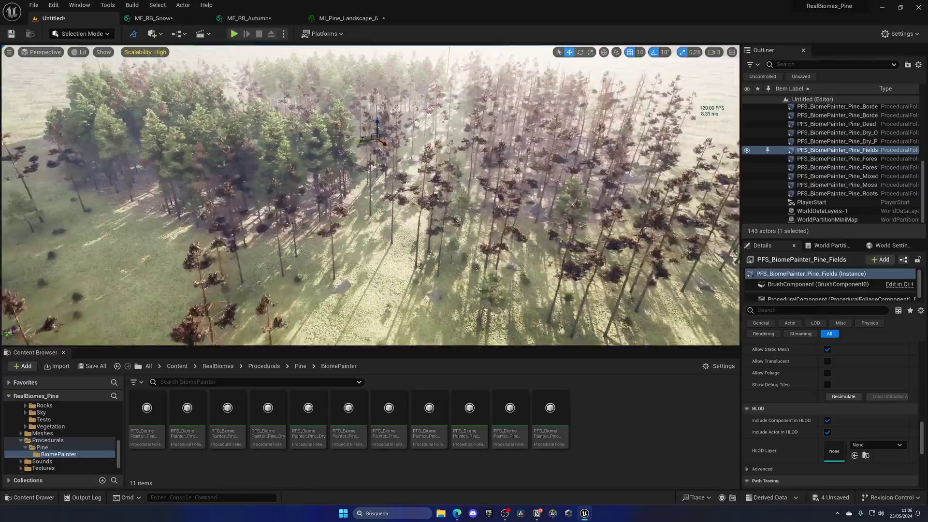
Step: Fly into the pine forest and right-click the landscape ground
key(w)
right_drag(422, 223, 358, 229)
key(w)
right_drag(239, 263, 239, 263)
right_drag(298, 232, 298, 232)
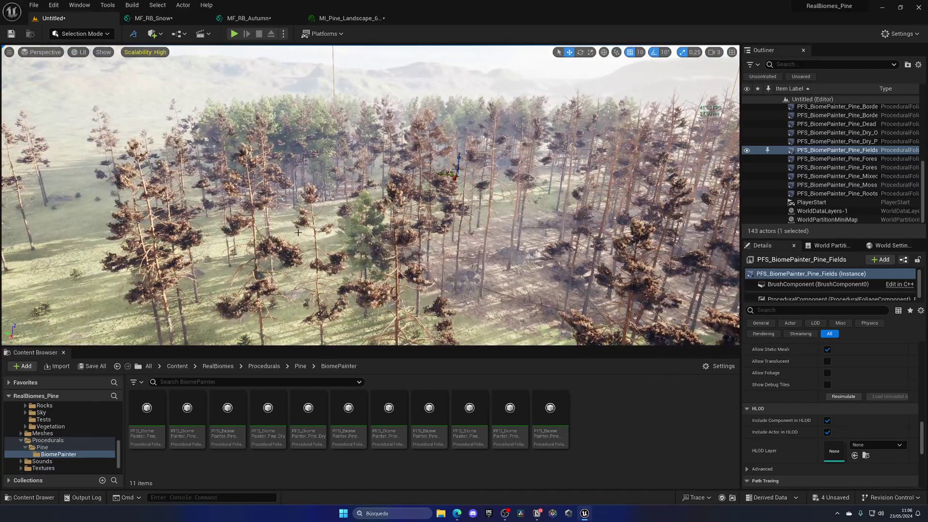
right_click(299, 232)
Step: Start play mode from a clicked landscape spot and walk forward through the pine forest
click(352, 460)
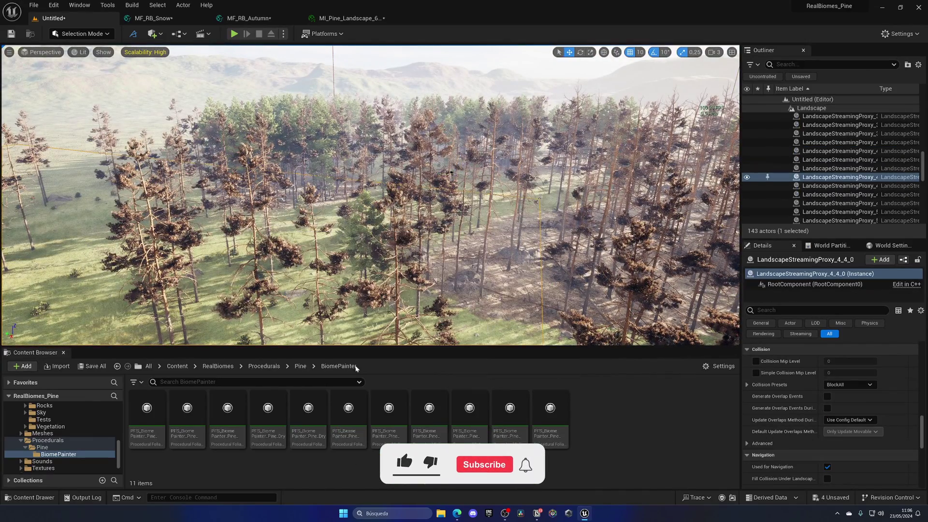
key(alt+p)
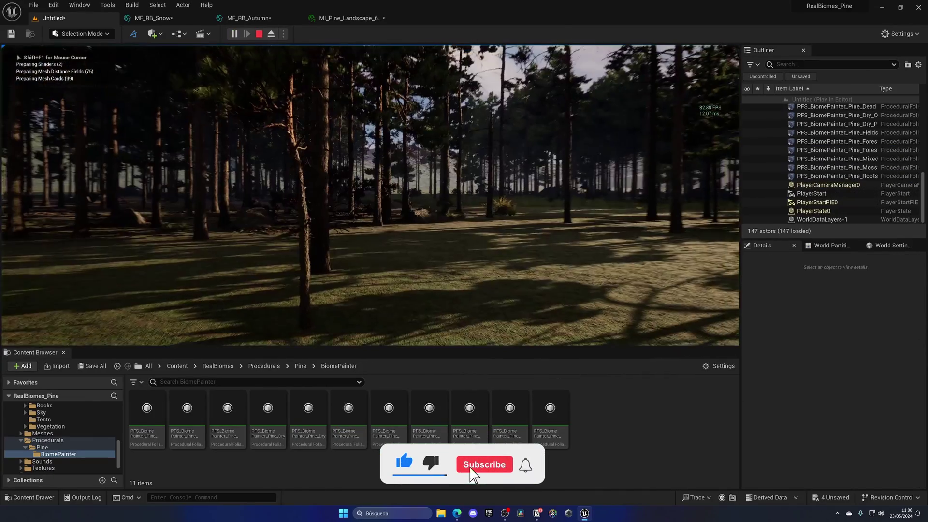
key(w)
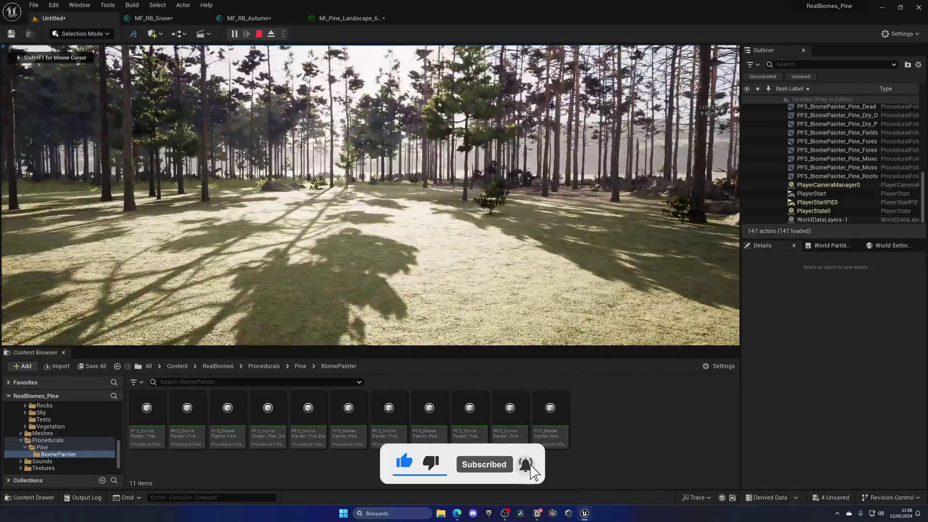
key(w)
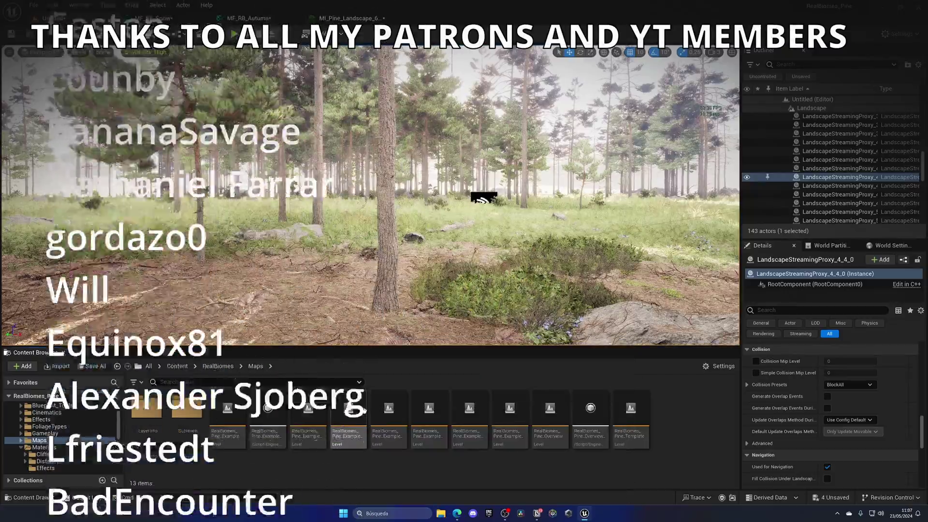
key(w)
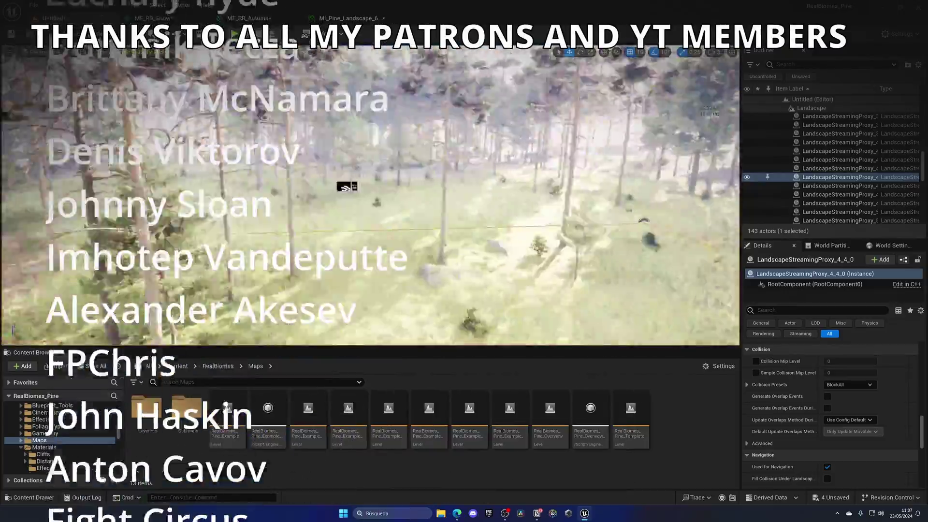